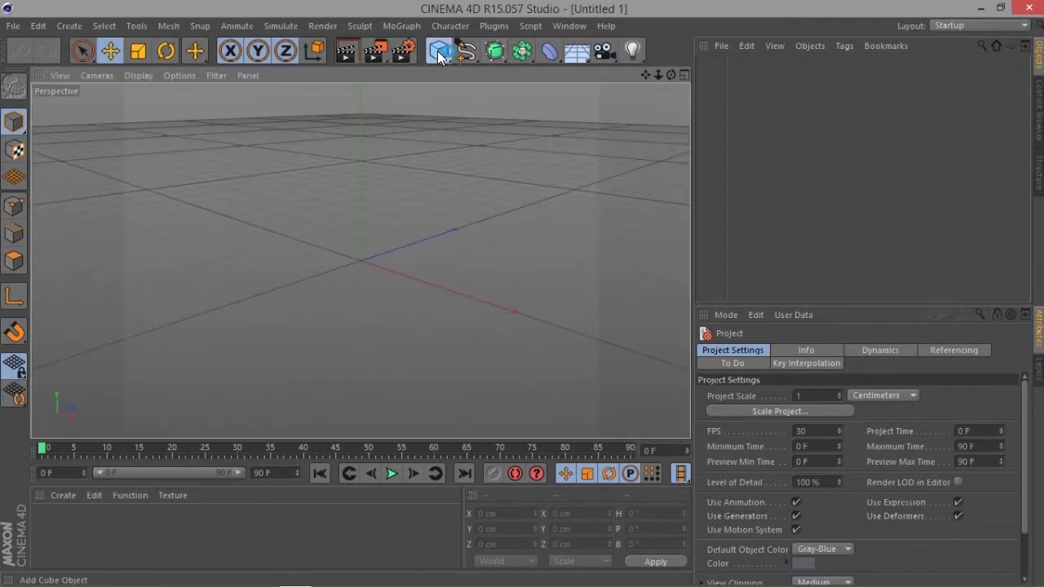
Add a Plane and set its pitch to 90° so it stands upright
click(439, 53)
click(587, 104)
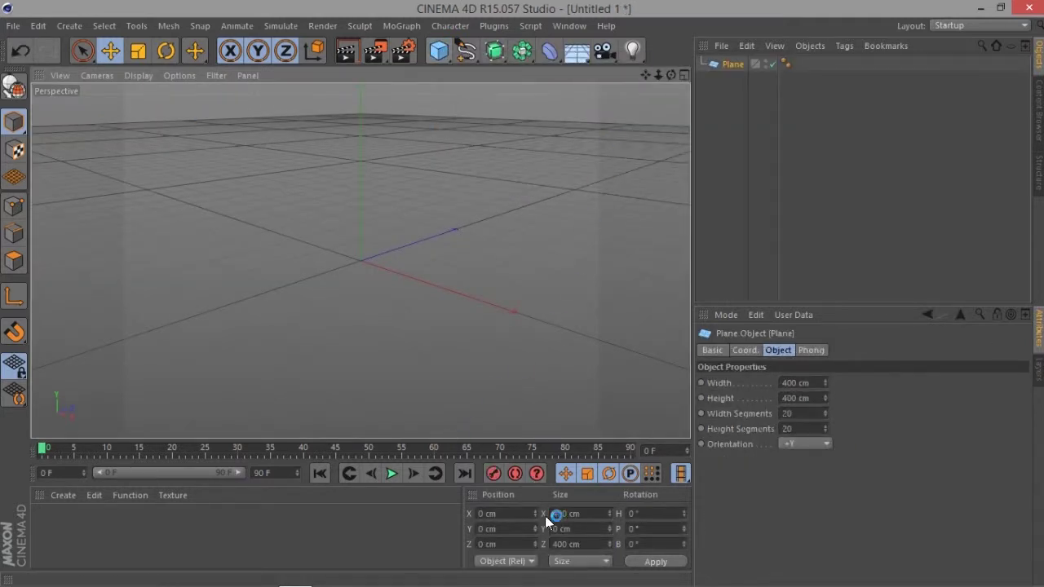
click(164, 50)
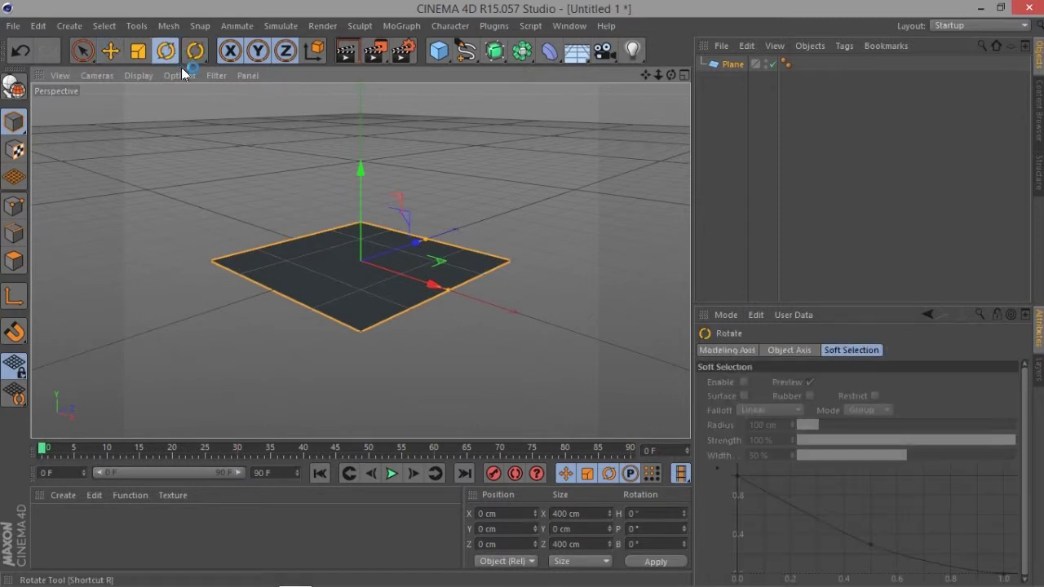
mouse_move(364, 214)
mouse_down()
mouse_move(354, 219)
mouse_move(415, 268)
mouse_up()
key(ctrl+z)
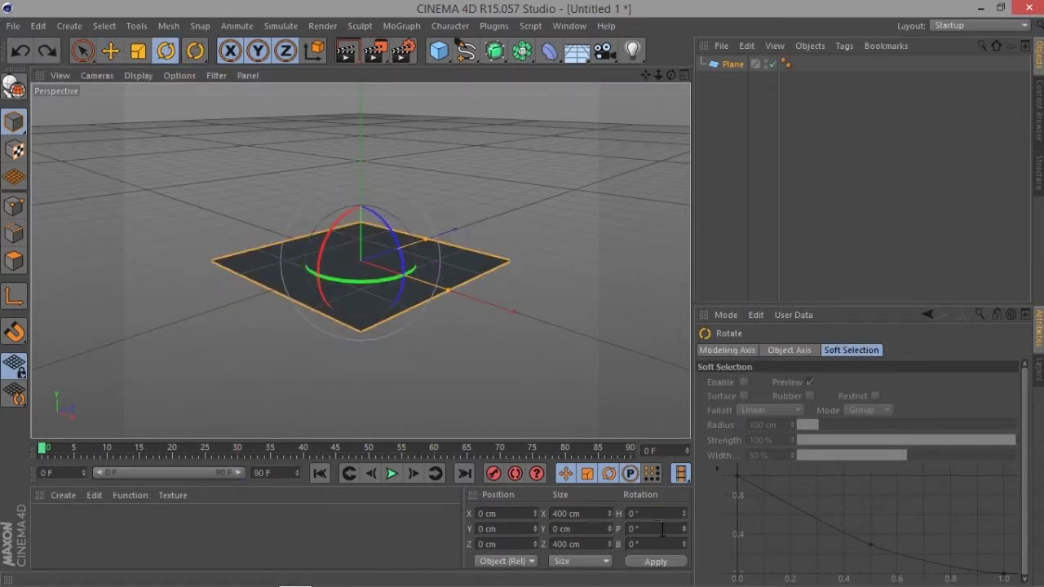
text(90)
key(Return)
Widen the plane to about 732 cm and create a new material, Mat
mouse_move(153, 279)
alt+mouse_down()
mouse_move(340, 300)
mouse_move(452, 280)
mouse_move(424, 251)
mouse_move(318, 261)
alt+mouse_up()
click(111, 50)
mouse_move(401, 278)
mouse_down()
mouse_move(459, 316)
mouse_move(343, 292)
mouse_move(326, 441)
mouse_up()
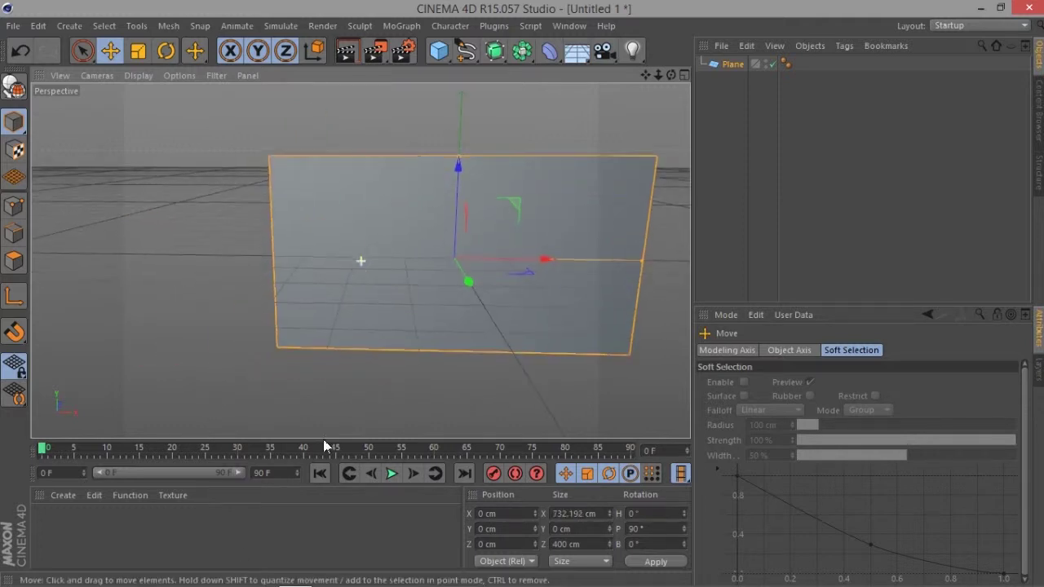
double_click(172, 542)
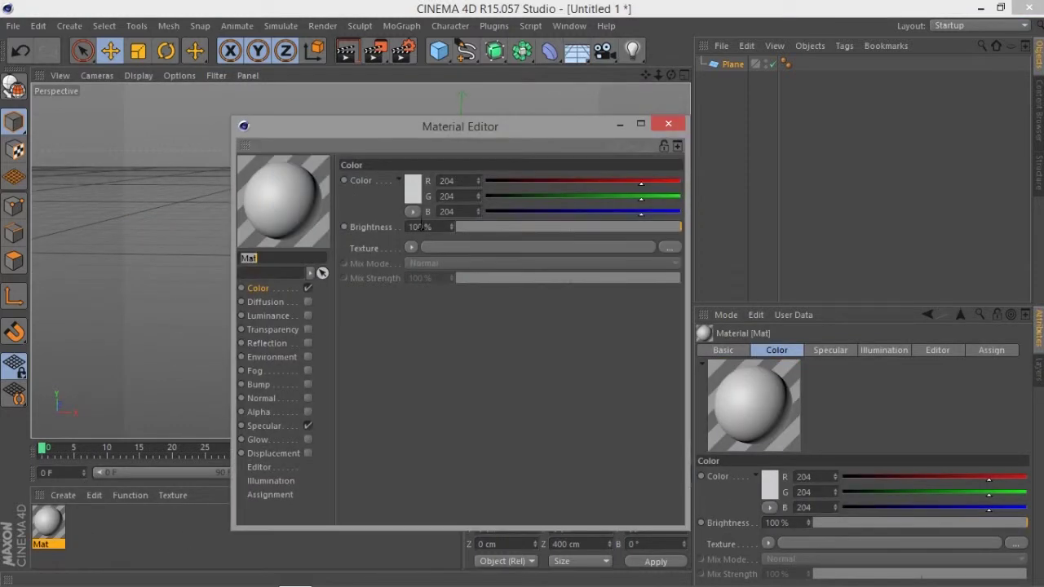
Load YouTube.jpg as Mat's colour texture, copying it into the project
click(448, 248)
click(515, 282)
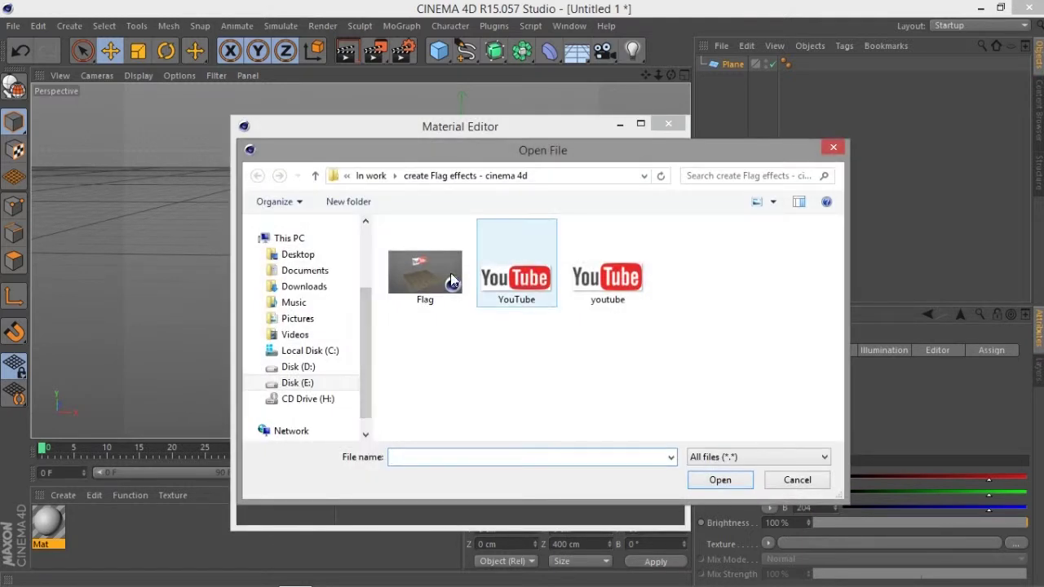
double_click(522, 280)
click(559, 349)
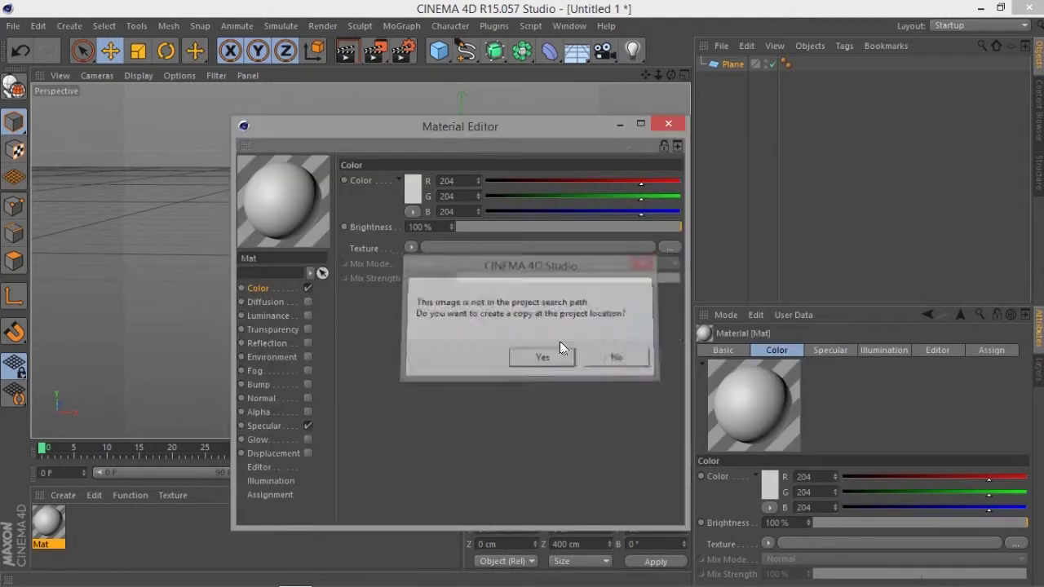
click(668, 126)
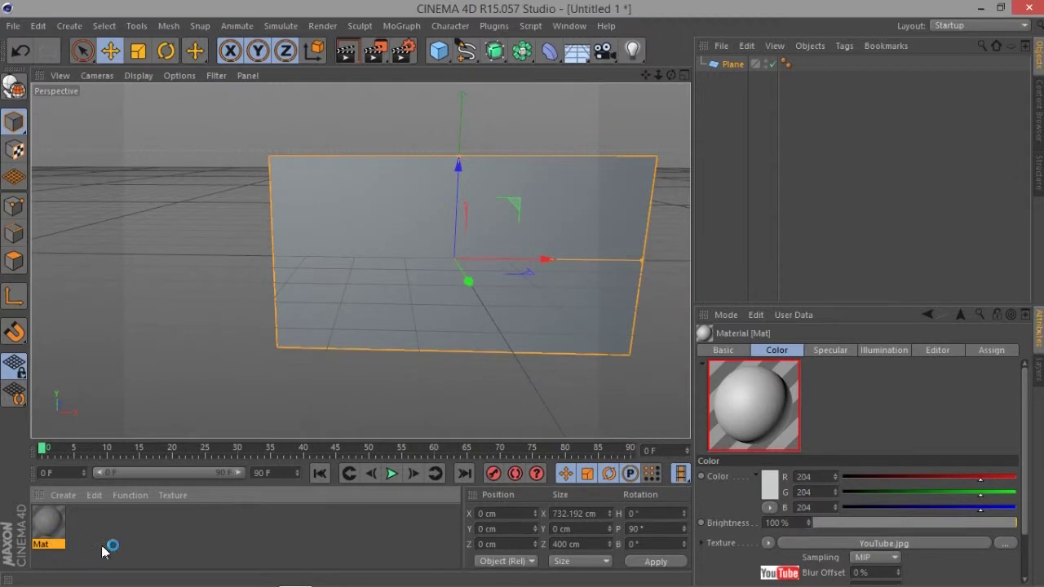
Apply Mat to the plane, raise it to about 205 cm, and make it editable
mouse_move(145, 308)
alt+mouse_down()
mouse_move(188, 316)
mouse_move(217, 305)
mouse_move(199, 300)
mouse_move(248, 300)
alt+mouse_up()
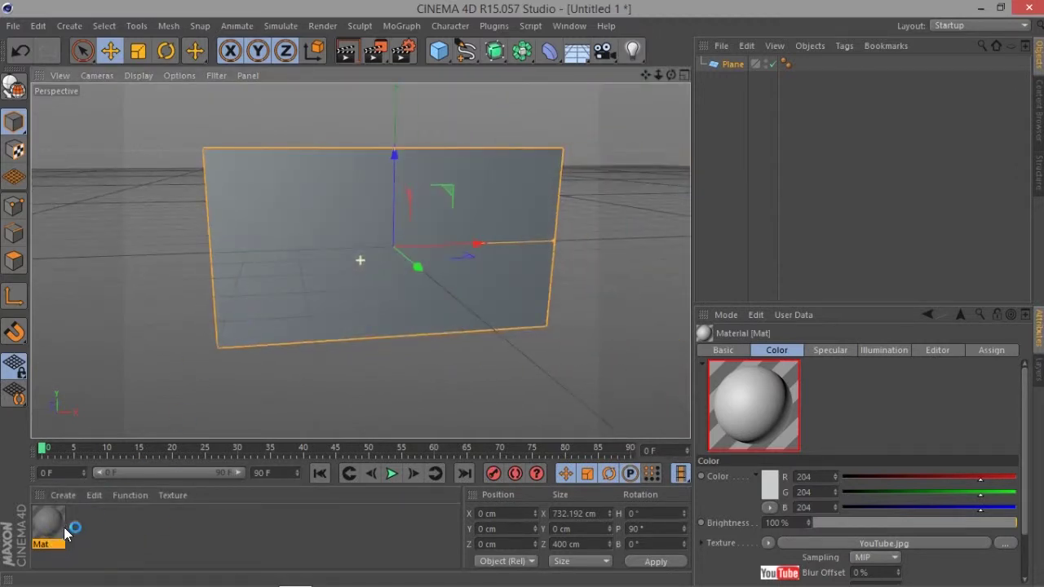
drag(65, 532, 252, 280)
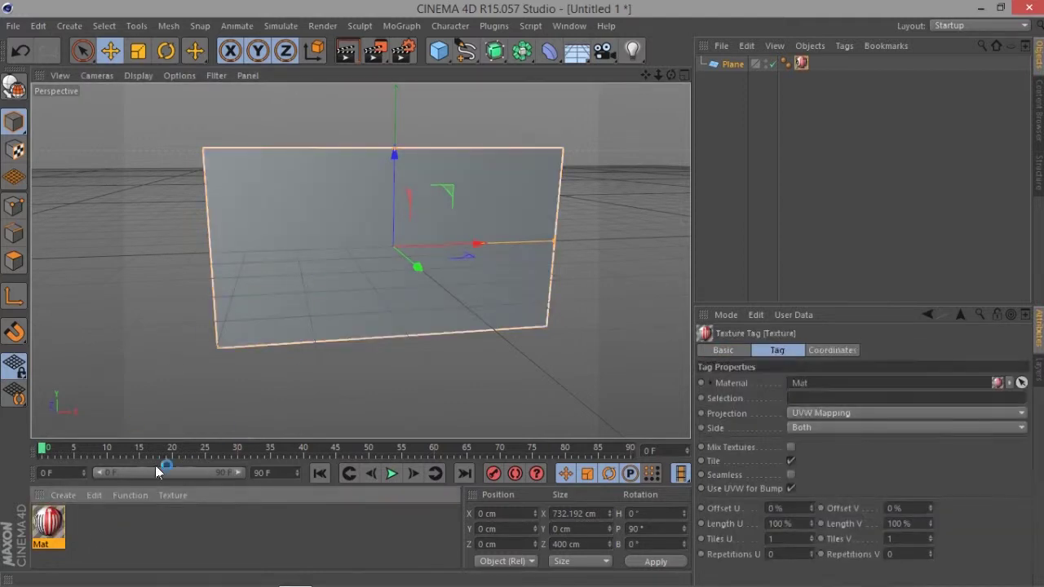
scroll(326, 273, down, 2)
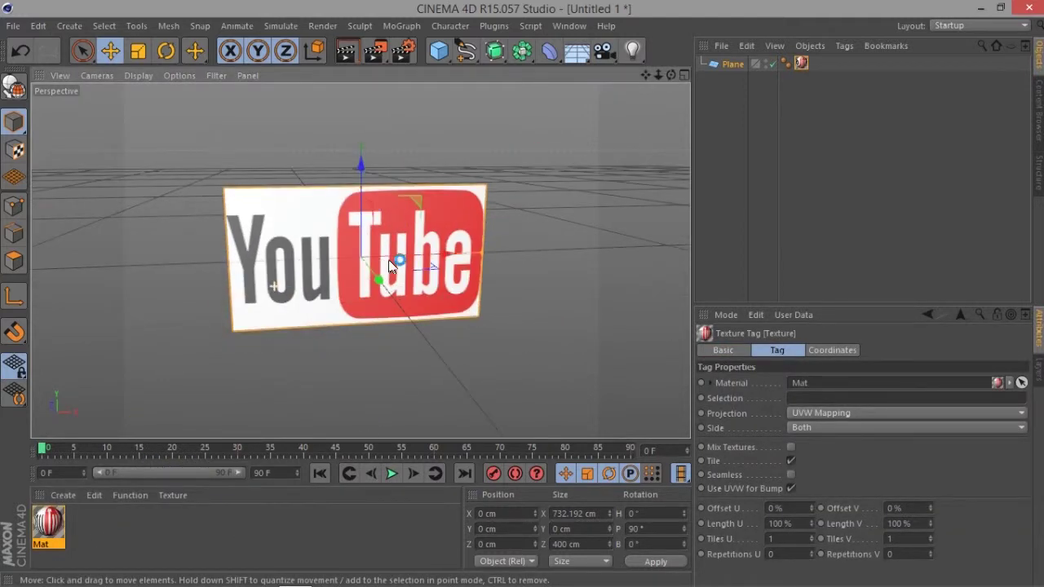
mouse_move(363, 218)
mouse_down()
mouse_move(439, 181)
mouse_move(501, 181)
mouse_move(492, 181)
mouse_up()
scroll(390, 220, down, 4)
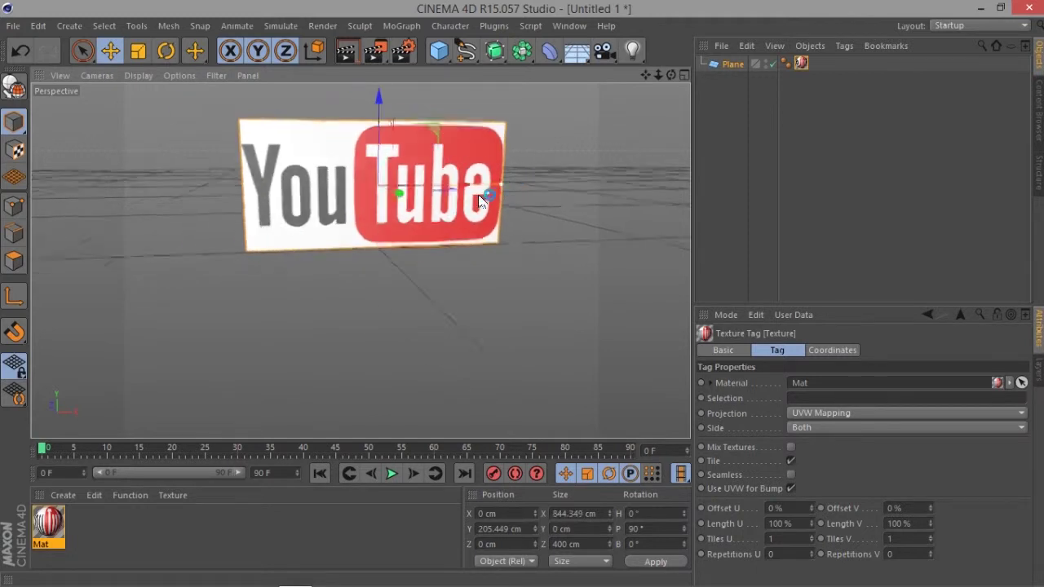
alt+middle_drag(340, 193, 336, 358)
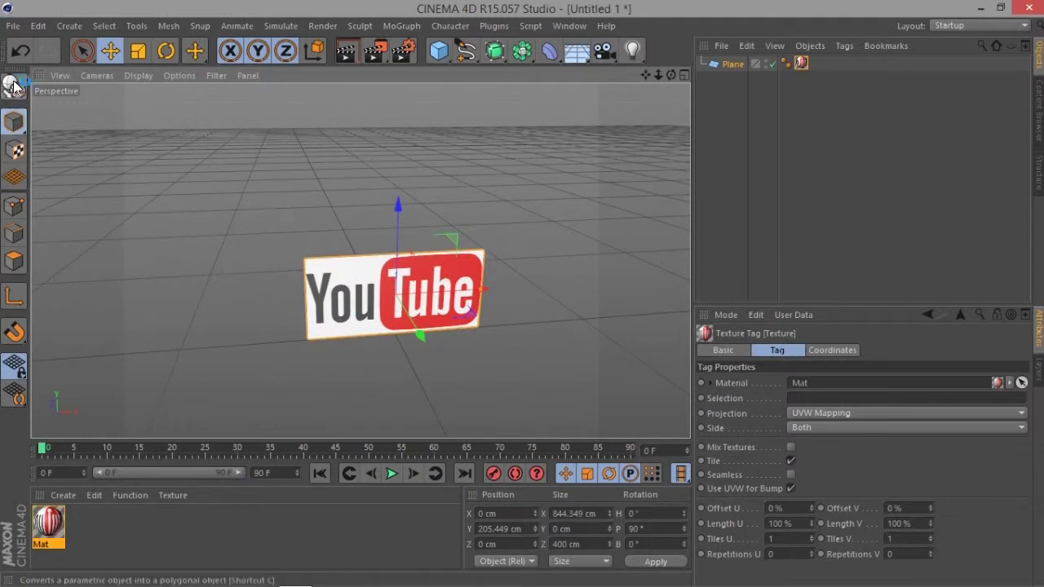
alt+drag(313, 358, 308, 369)
alt+middle_drag(309, 369, 296, 309)
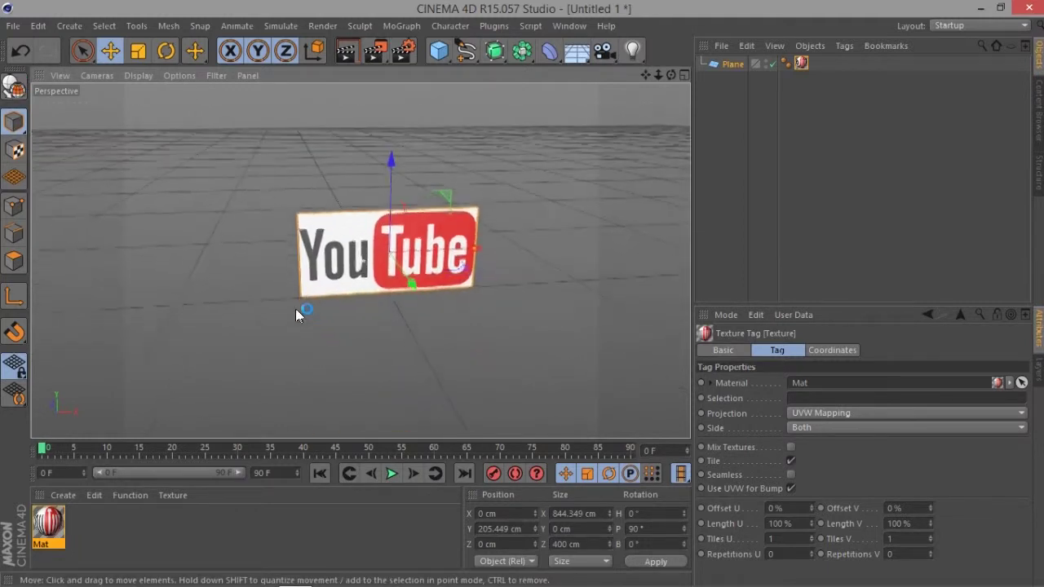
click(14, 85)
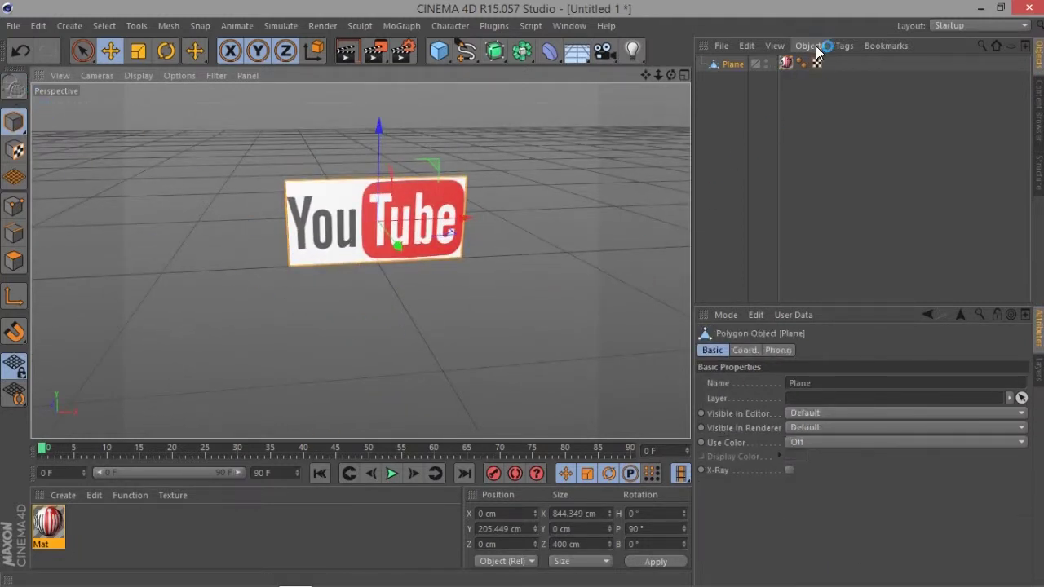
Add a Cloth tag to the logo plane, set the end frame to 150, and test playback
click(845, 46)
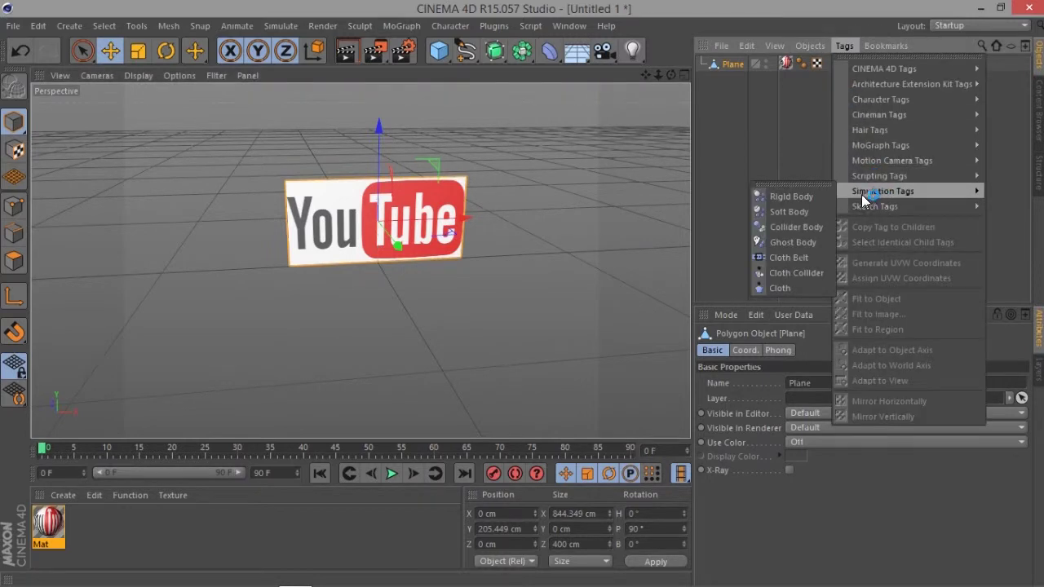
click(783, 287)
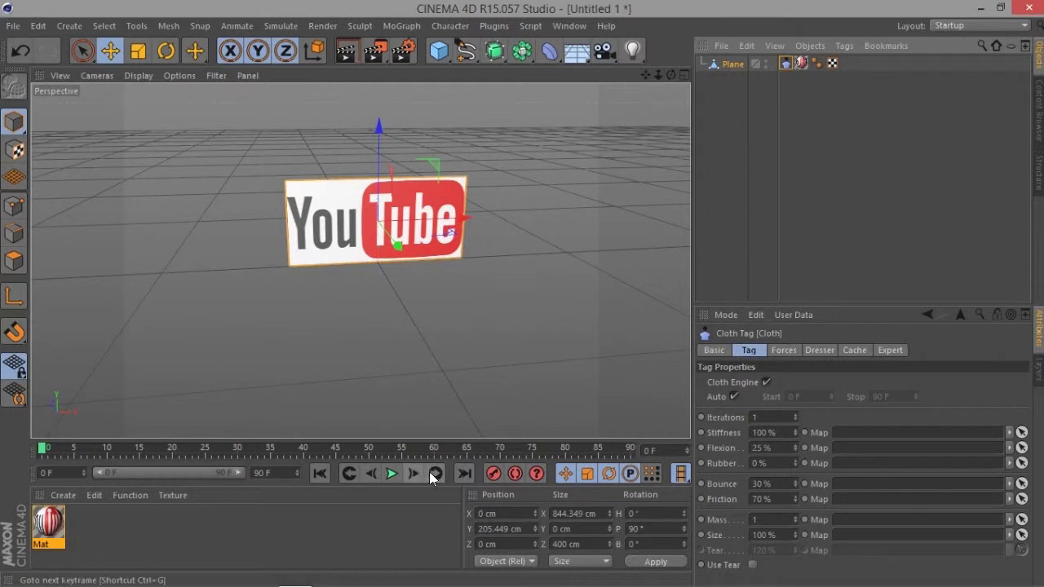
click(263, 474)
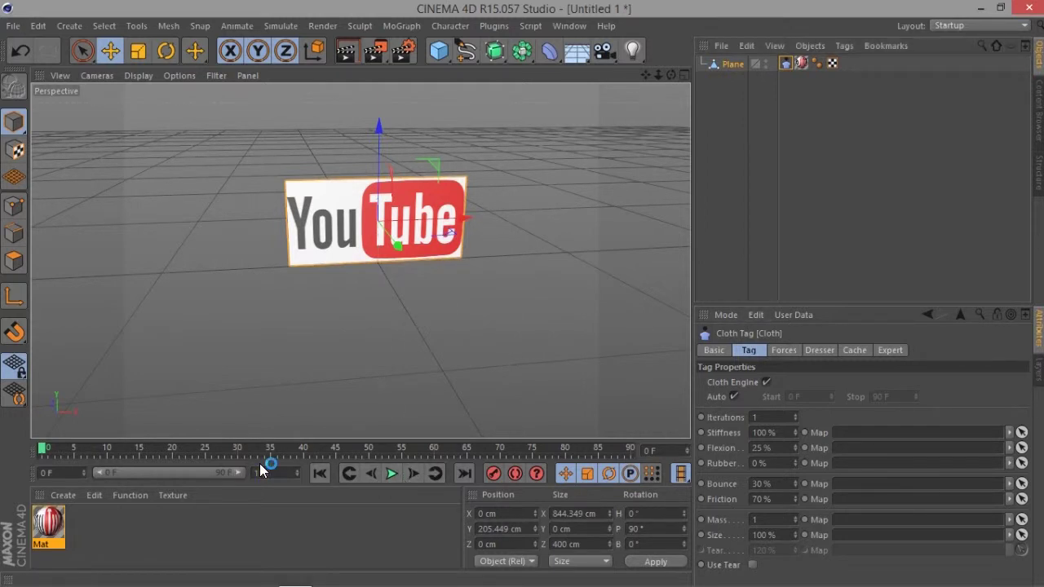
text(150 F)
click(392, 473)
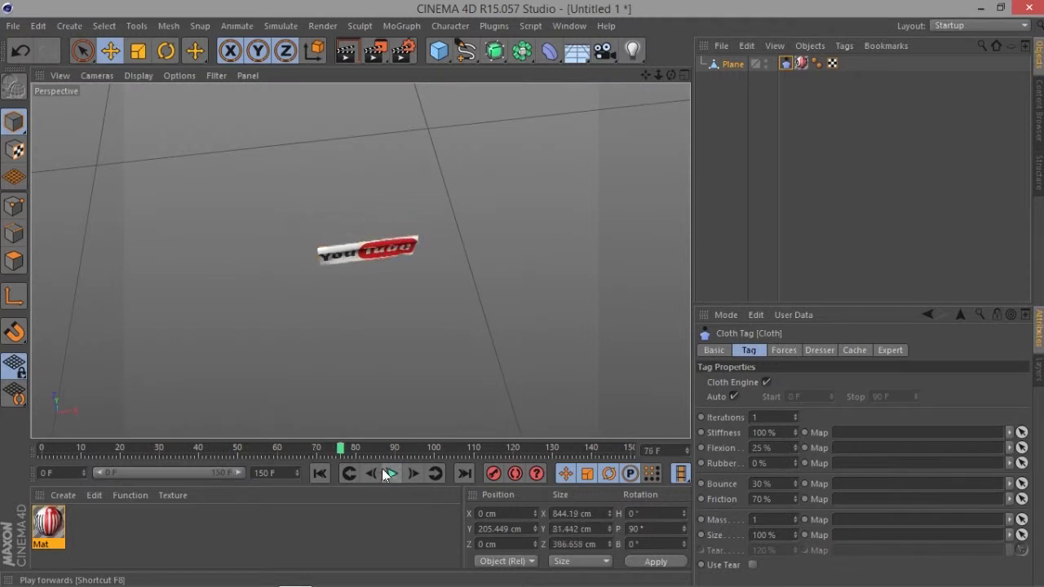
drag(335, 447, 42, 447)
mouse_move(209, 294)
alt+mouse_down()
mouse_move(282, 168)
mouse_move(334, 155)
mouse_move(411, 212)
alt+mouse_up()
Paint-select the points along the flag's left edge
click(12, 214)
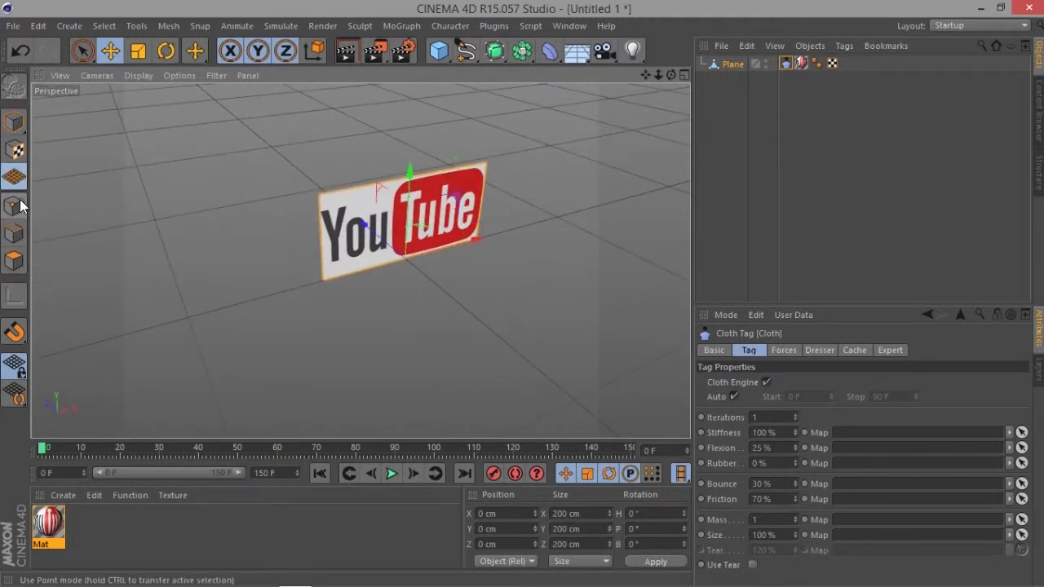
key(9)
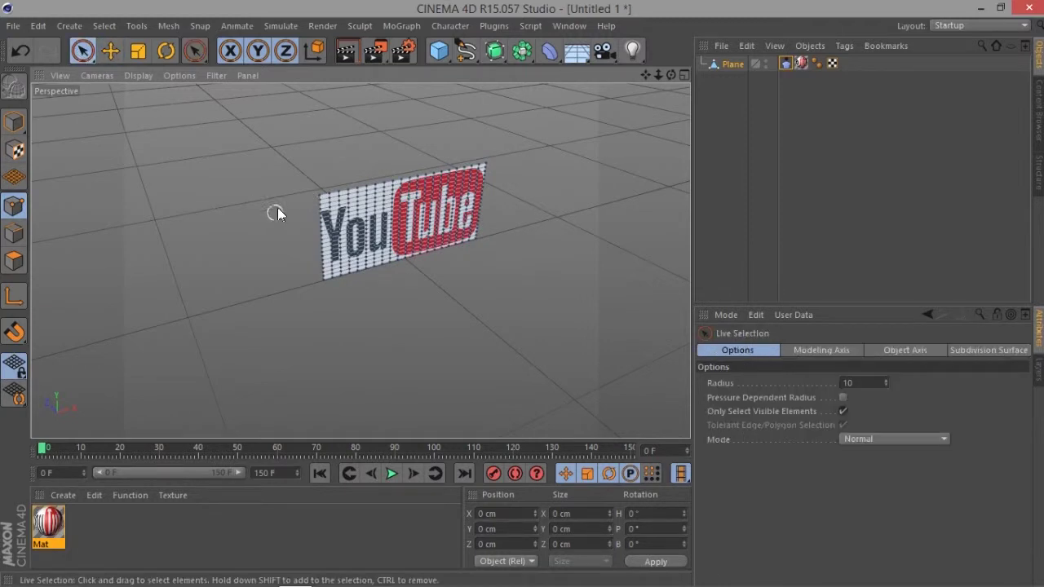
scroll(310, 196, up, 2)
drag(318, 199, 320, 222)
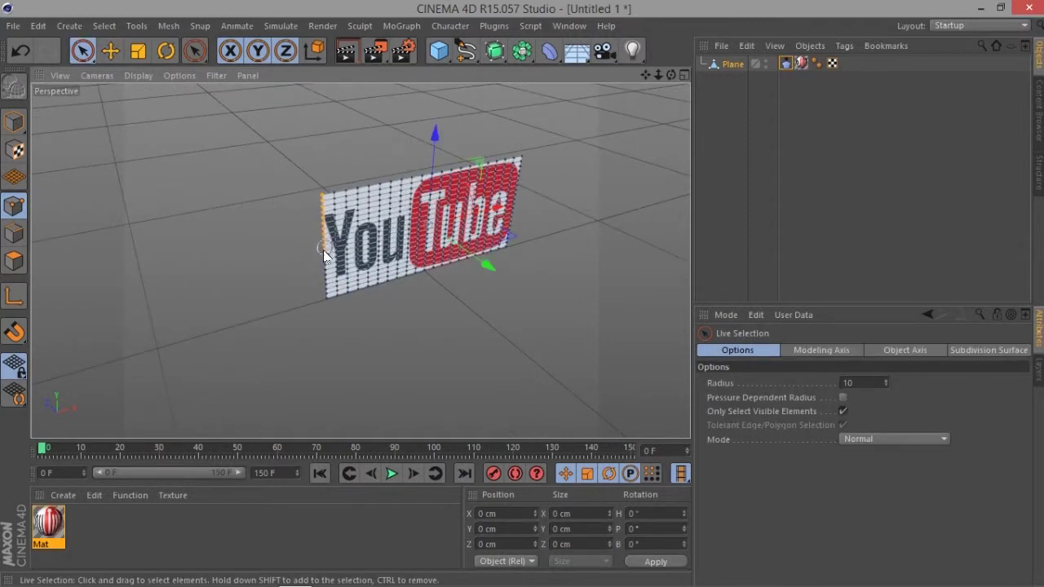
mouse_move(328, 295)
mouse_down()
mouse_move(359, 290)
mouse_move(377, 306)
mouse_up()
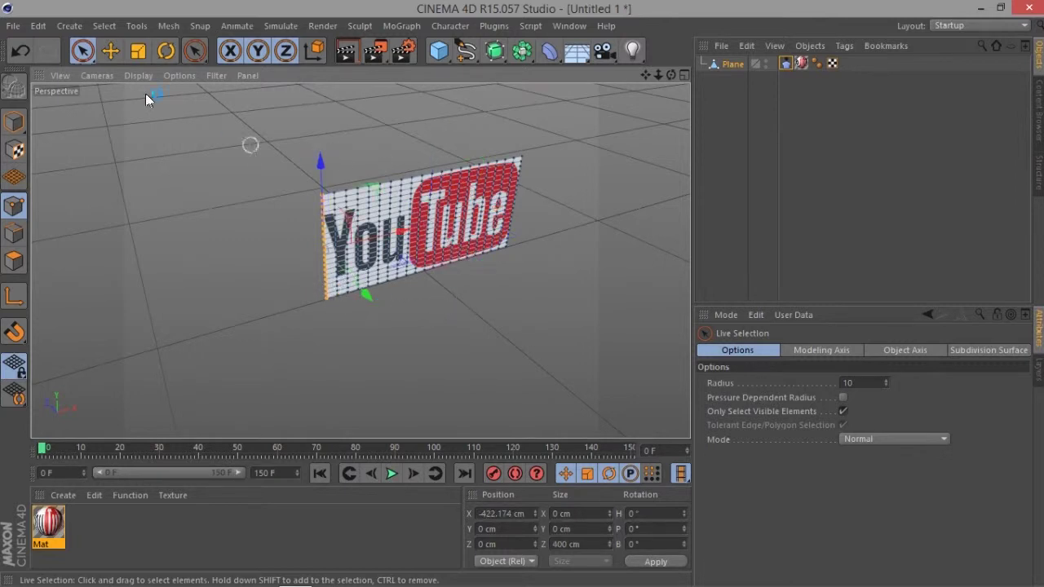
Set the selected left-edge points as Fix Points in the Cloth tag's Dresser
click(855, 353)
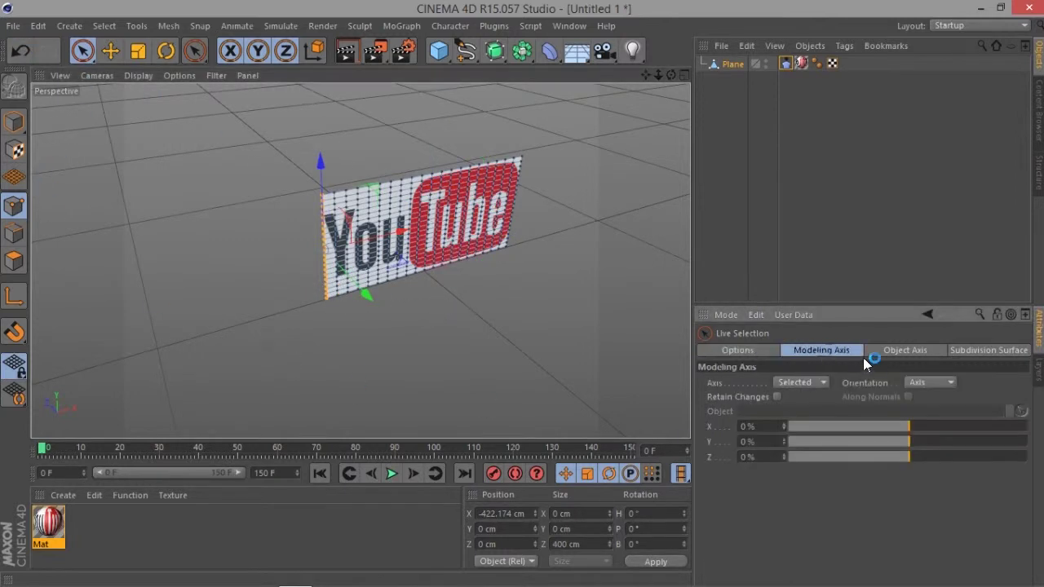
click(785, 67)
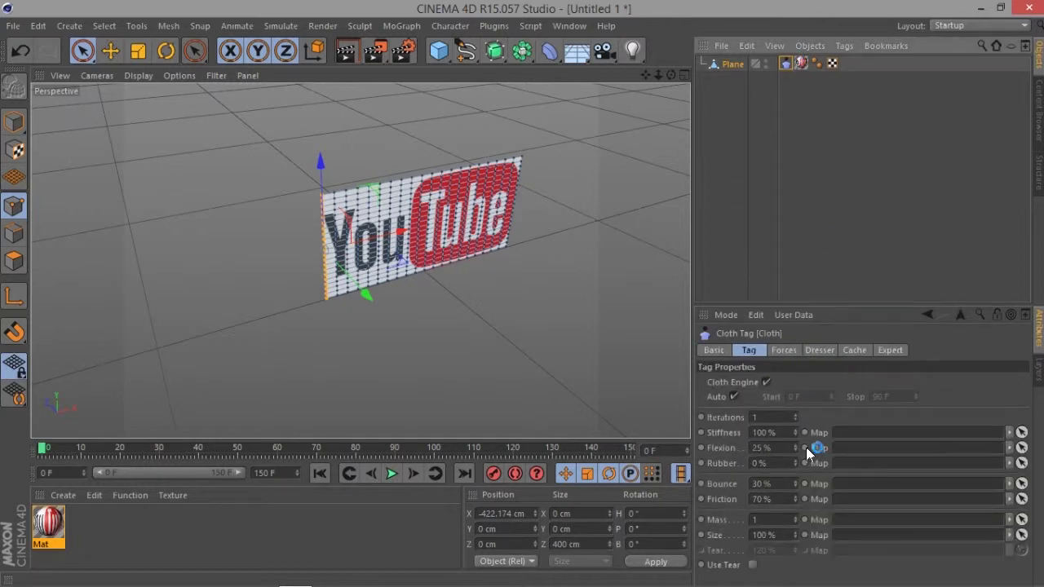
click(783, 350)
click(816, 350)
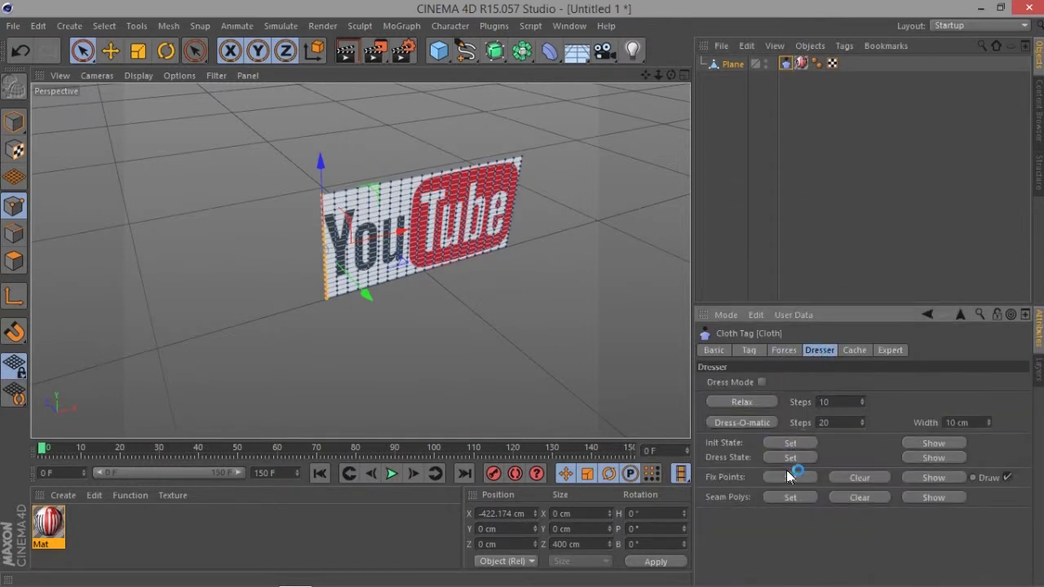
click(417, 414)
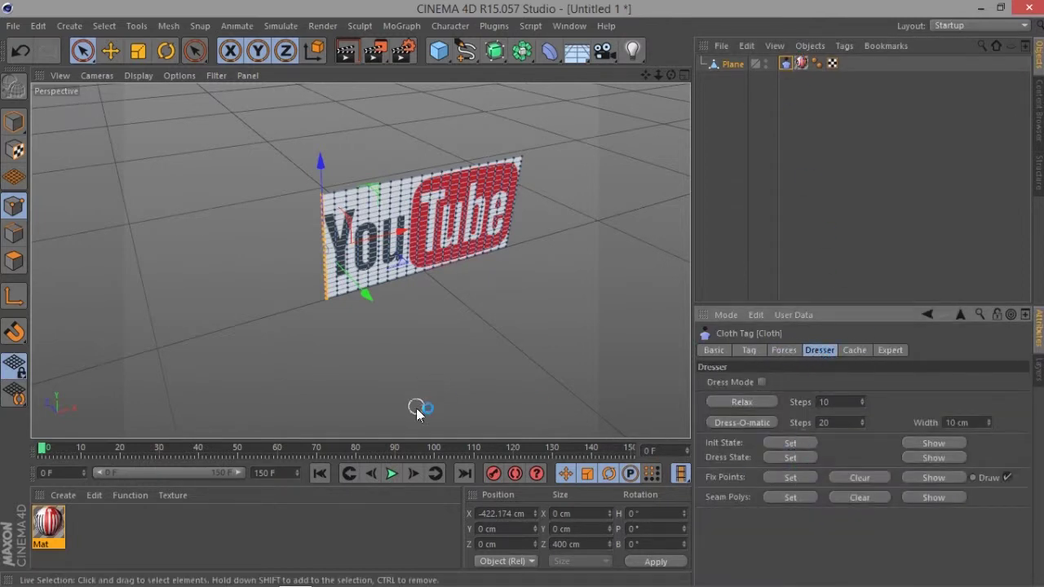
Play the cloth simulation to test the pinned edge, then rewind to frame 0
click(392, 476)
mouse_move(431, 365)
alt+mouse_down()
mouse_move(280, 267)
mouse_move(292, 221)
mouse_move(391, 315)
mouse_move(382, 326)
alt+mouse_up()
click(391, 474)
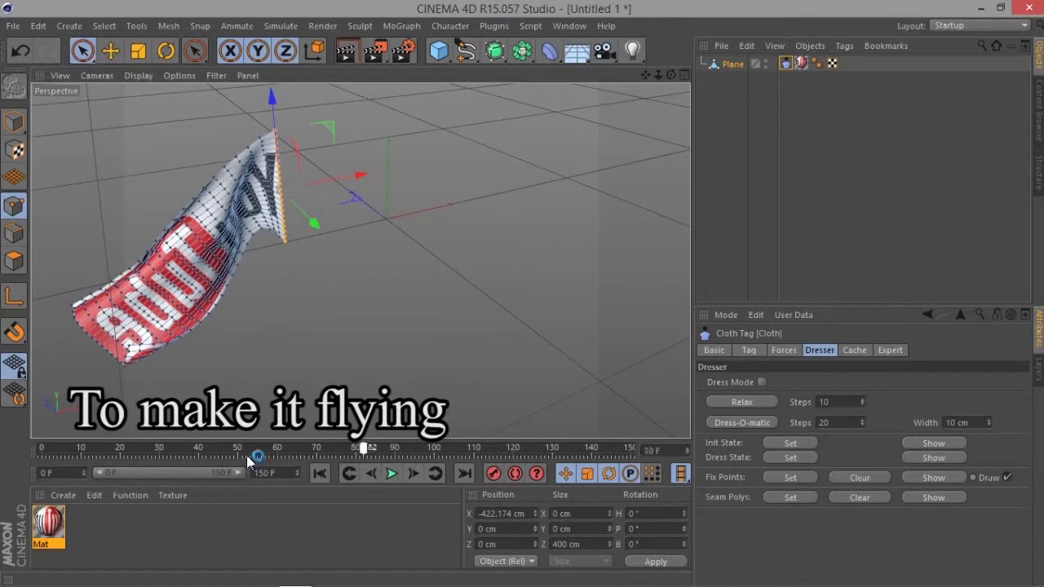
drag(205, 453, 42, 450)
alt+drag(406, 211, 294, 165)
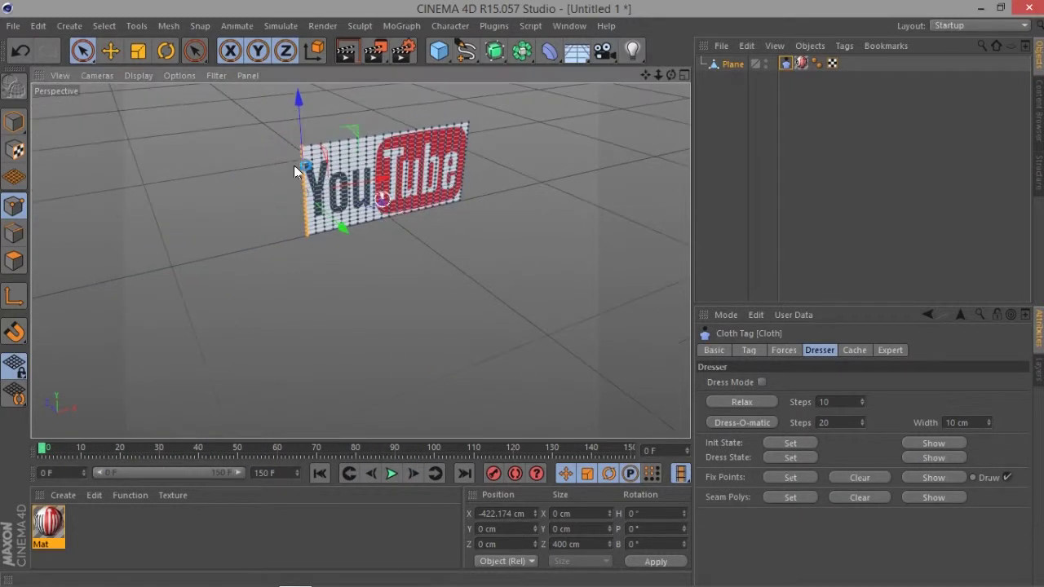
click(111, 50)
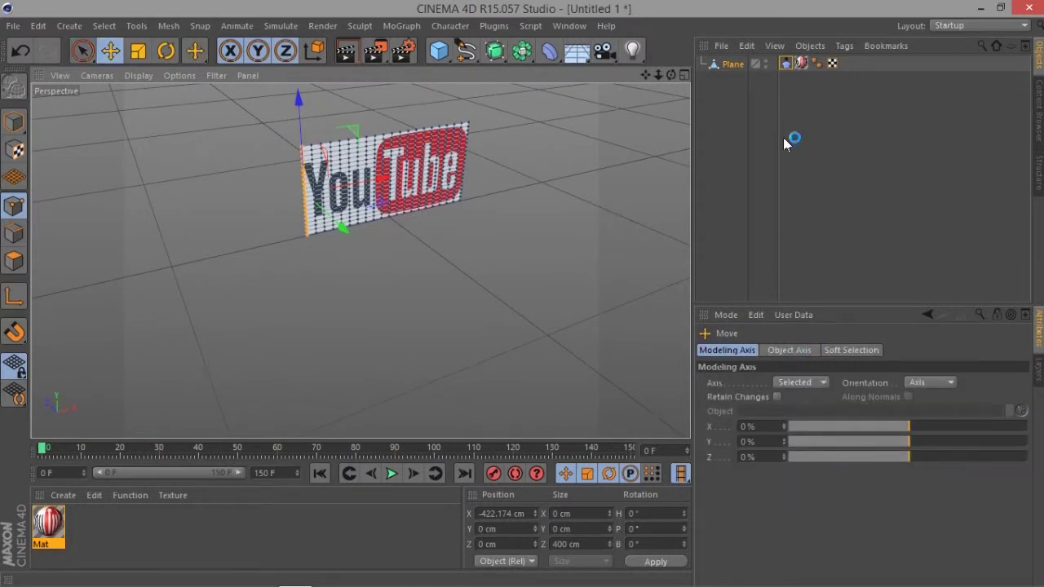
click(786, 63)
Set the cloth Wind Strength to 3.5 and watch the flag wave
click(783, 350)
text(3)
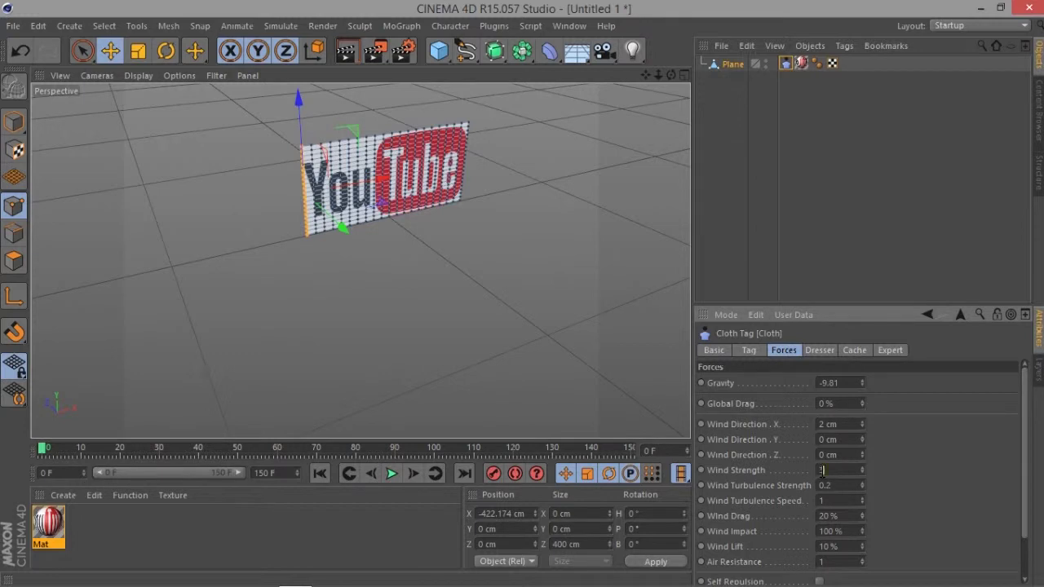
click(391, 474)
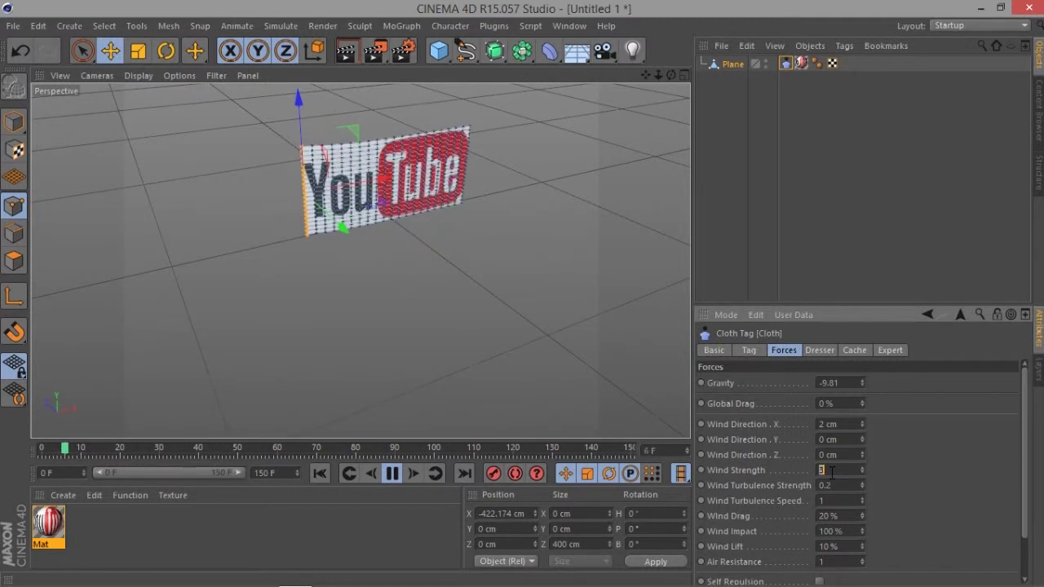
text(.5)
key(Return)
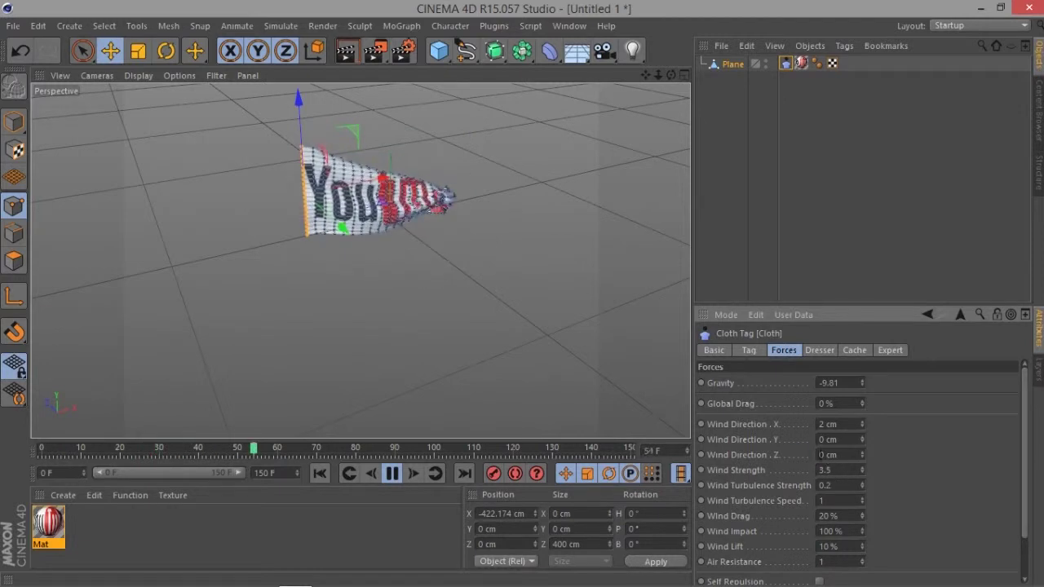
Calculate the cloth cache and raise the flag plane to Y 585 cm
click(13, 121)
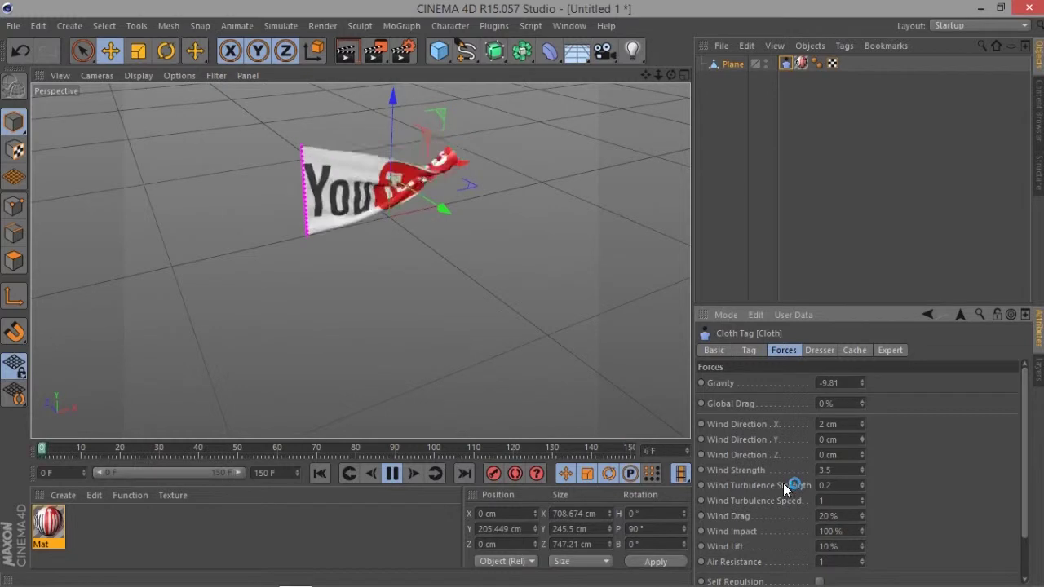
mouse_move(522, 344)
alt+mouse_down()
mouse_move(460, 317)
mouse_move(447, 278)
mouse_move(408, 263)
mouse_move(393, 235)
alt+mouse_up()
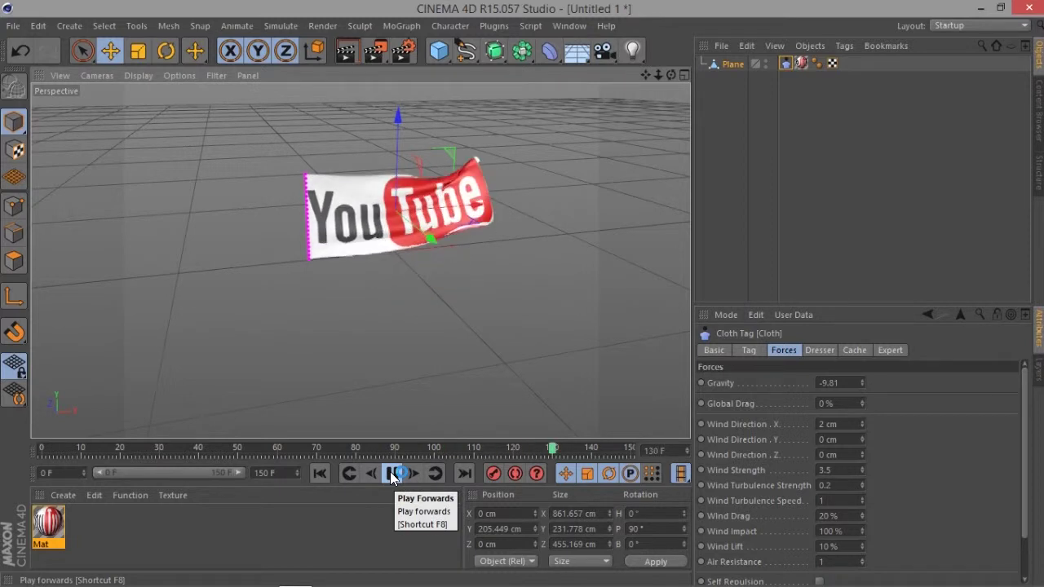
click(855, 350)
click(755, 405)
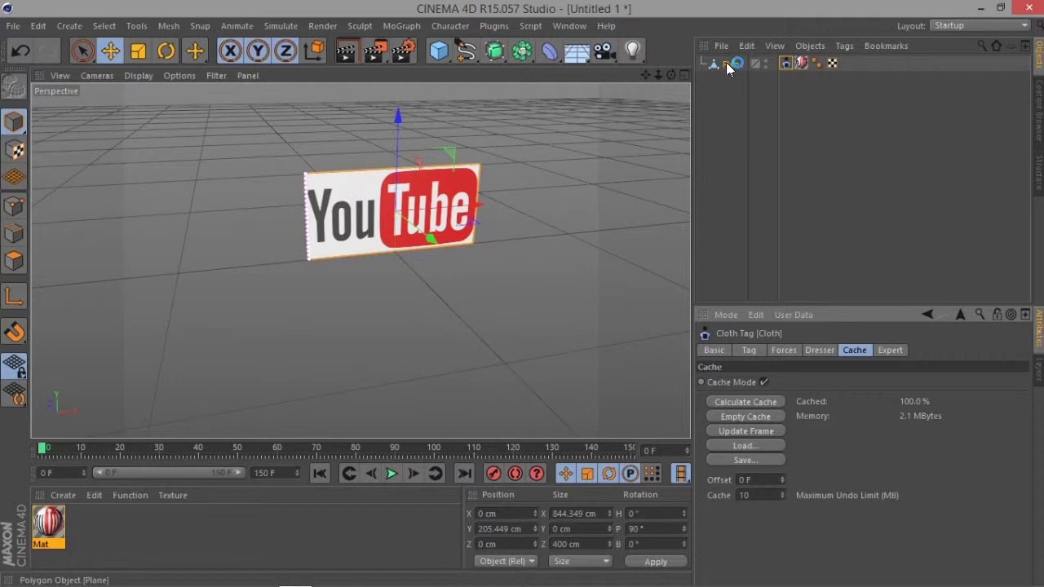
click(732, 63)
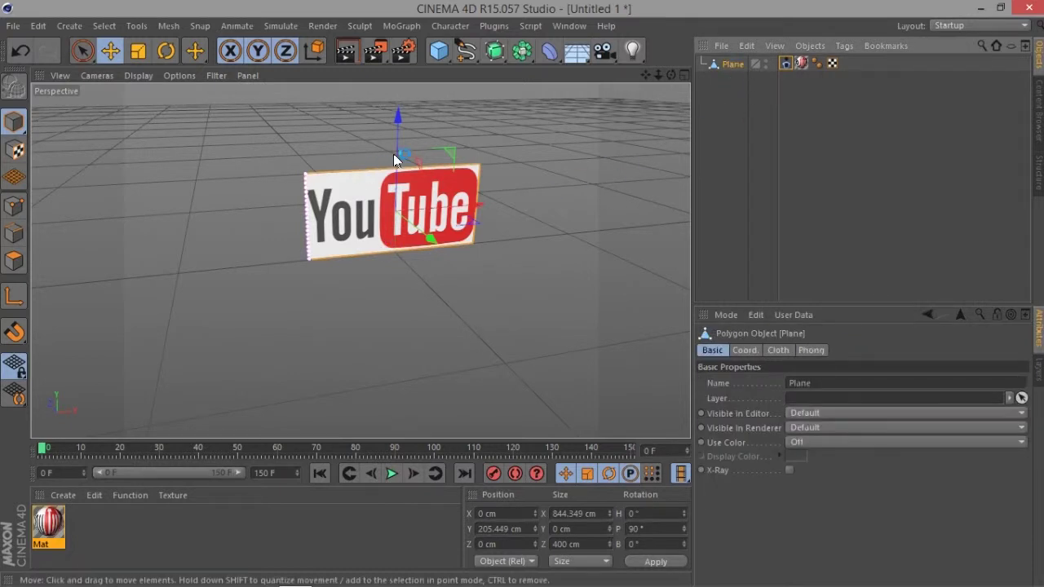
drag(393, 153, 375, 145)
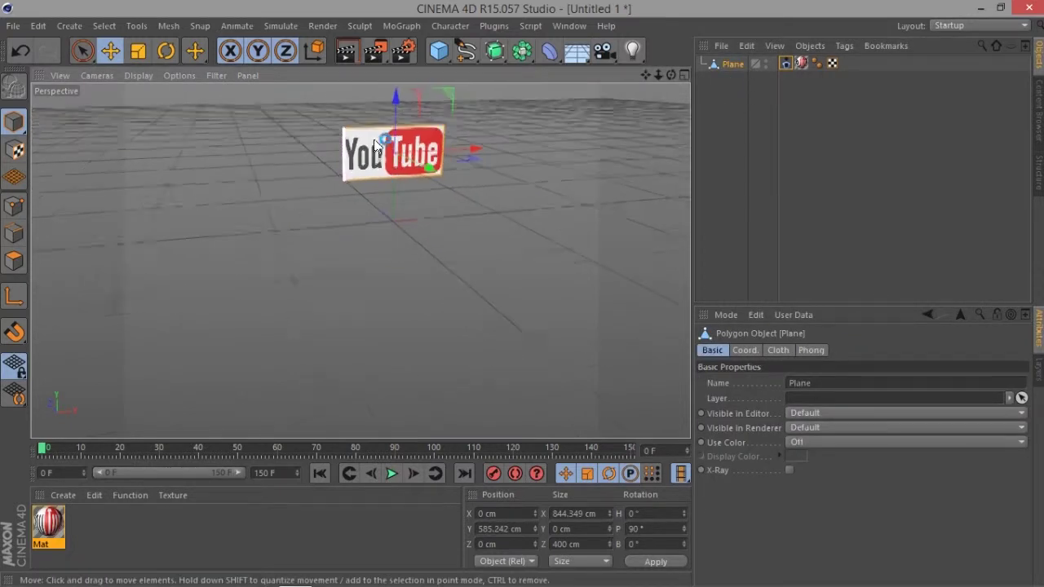
Add a Cube in the four-view layout, narrow it, and shift it toward the flag
click(438, 50)
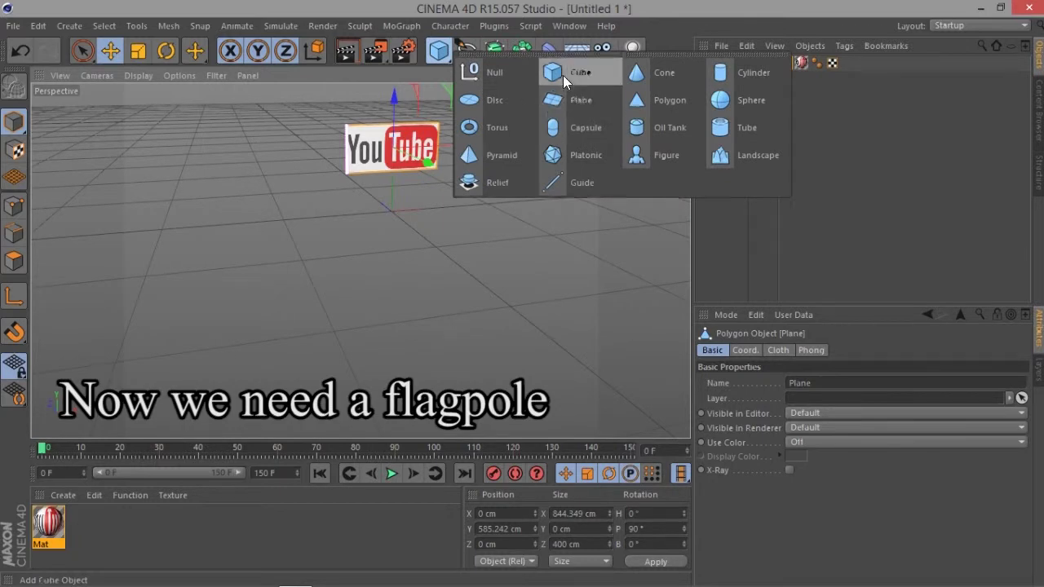
click(563, 75)
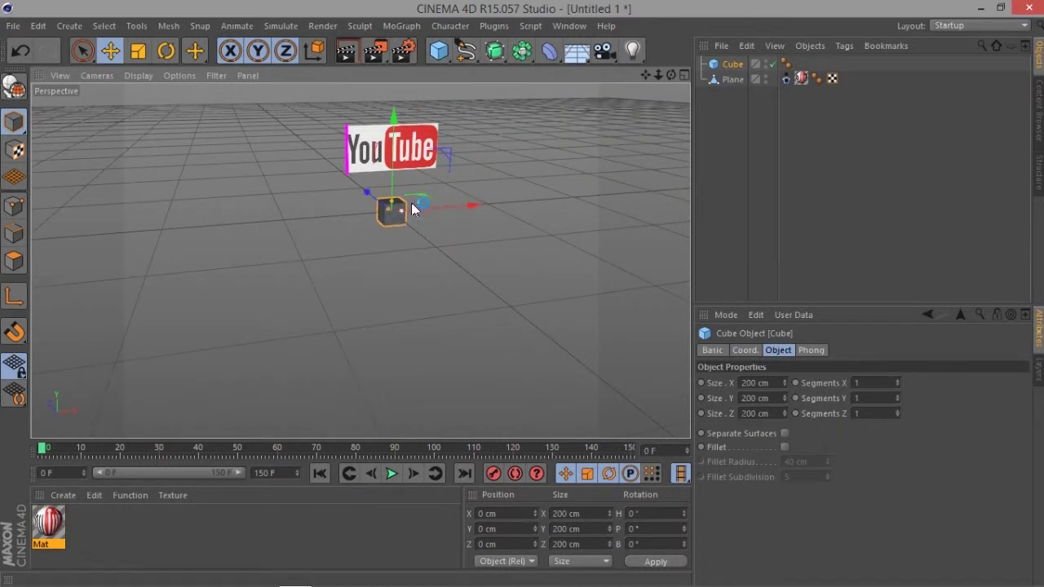
click(683, 75)
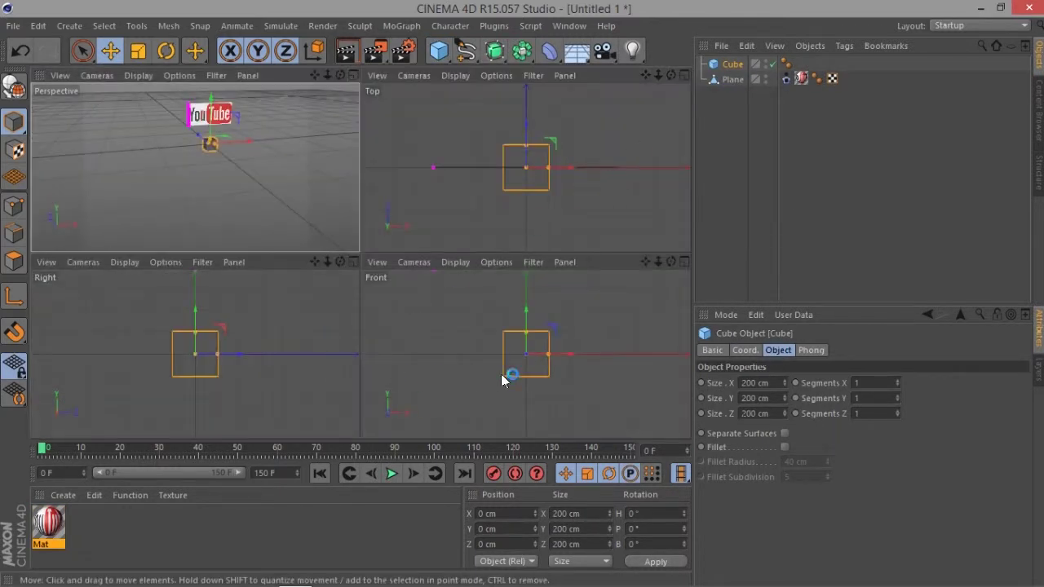
drag(548, 353, 536, 333)
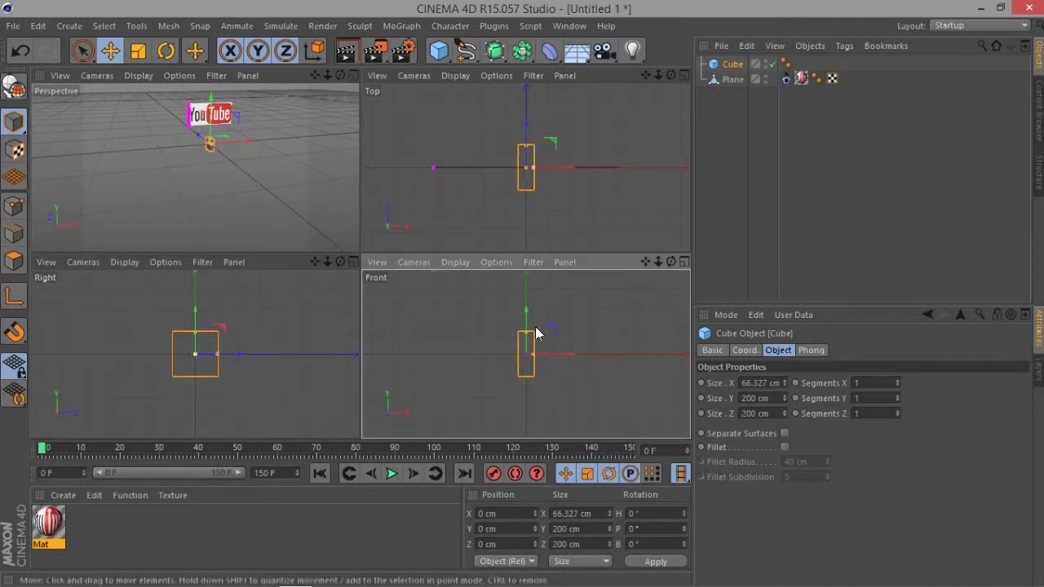
scroll(535, 332, down, 3)
drag(546, 341, 516, 341)
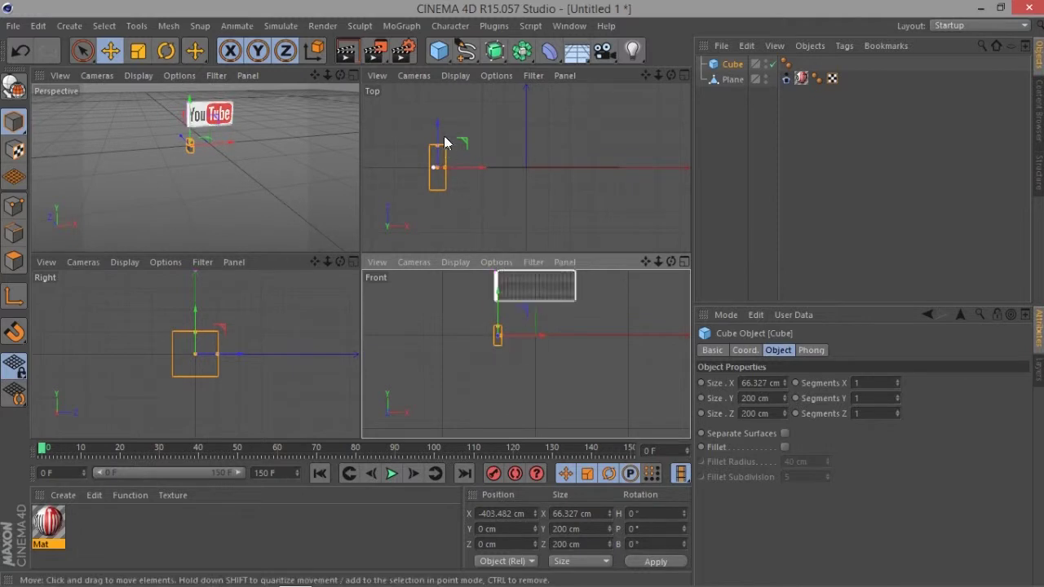
scroll(445, 143, down, 2)
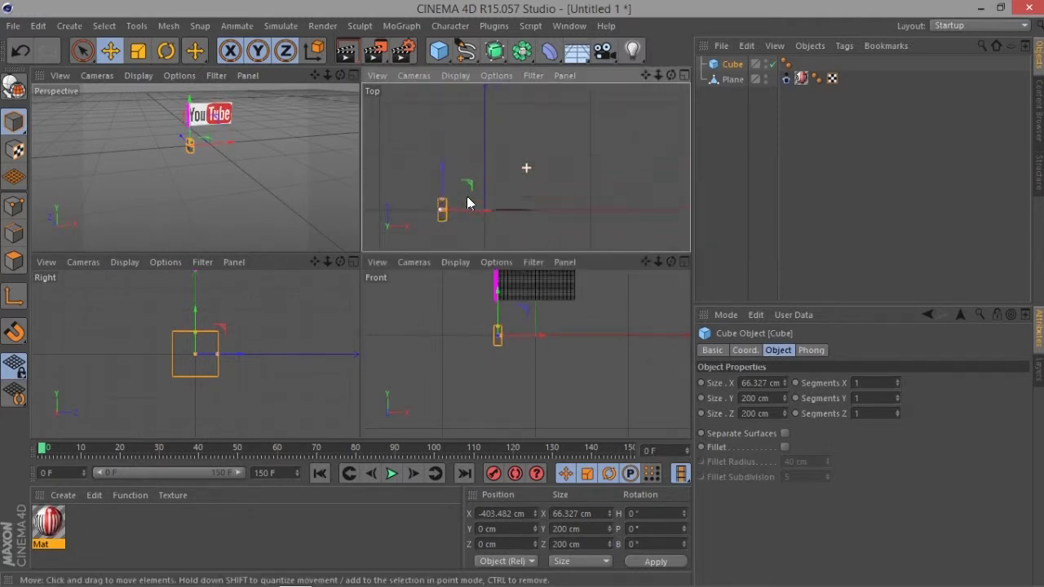
scroll(493, 190, down, 2)
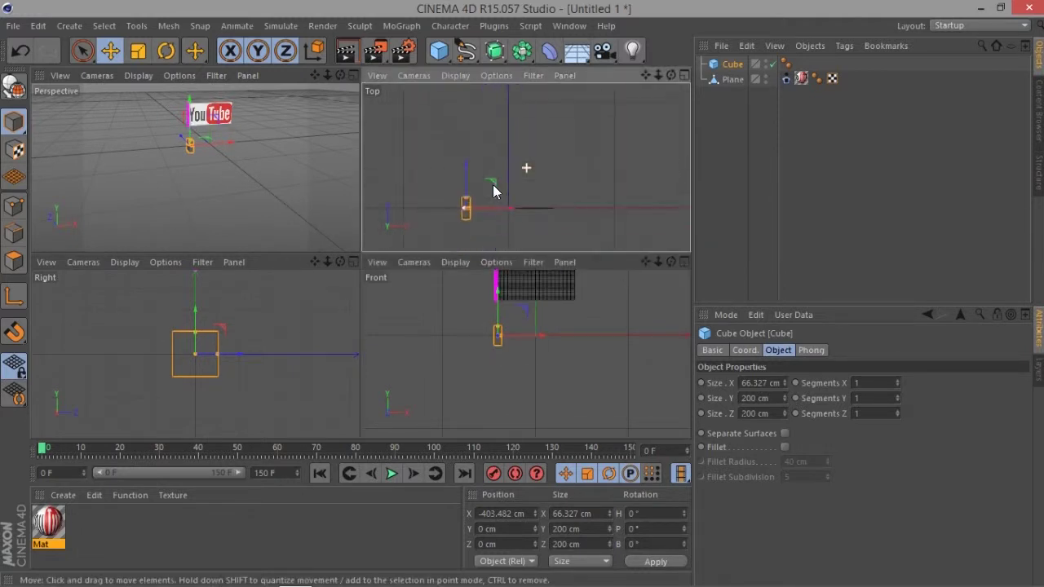
mouse_move(468, 183)
mouse_down()
mouse_move(476, 135)
mouse_move(472, 187)
mouse_up()
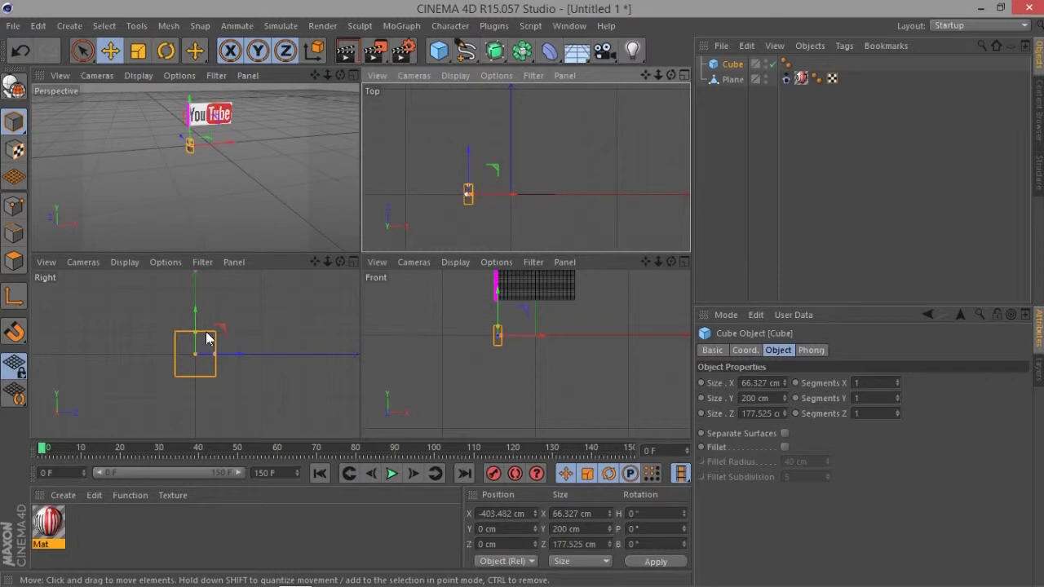
Shape the cube into a 24 × 1585 × 38 cm pole at the flag's left edge
drag(196, 332, 195, 306)
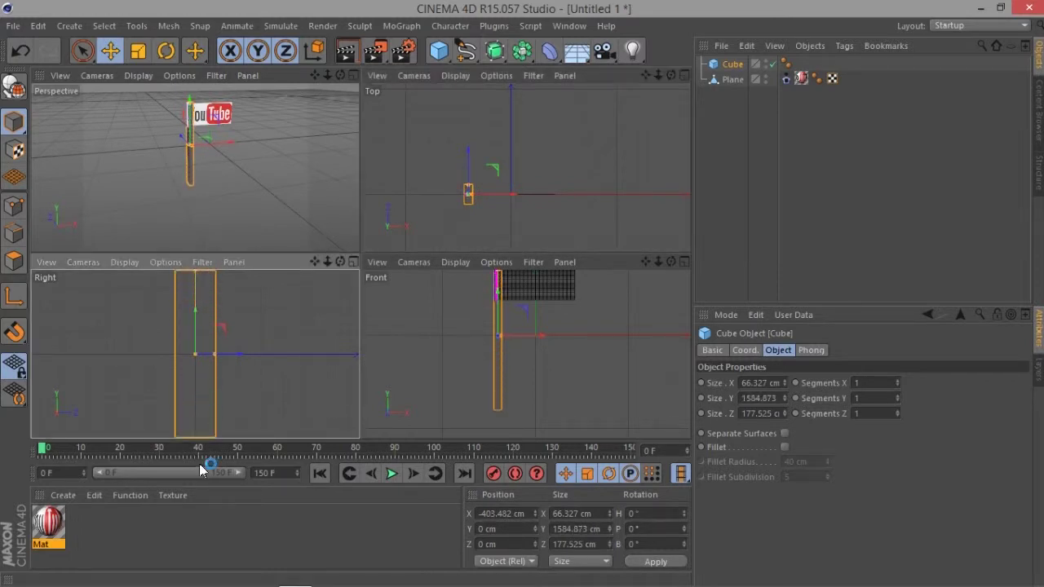
drag(214, 355, 198, 355)
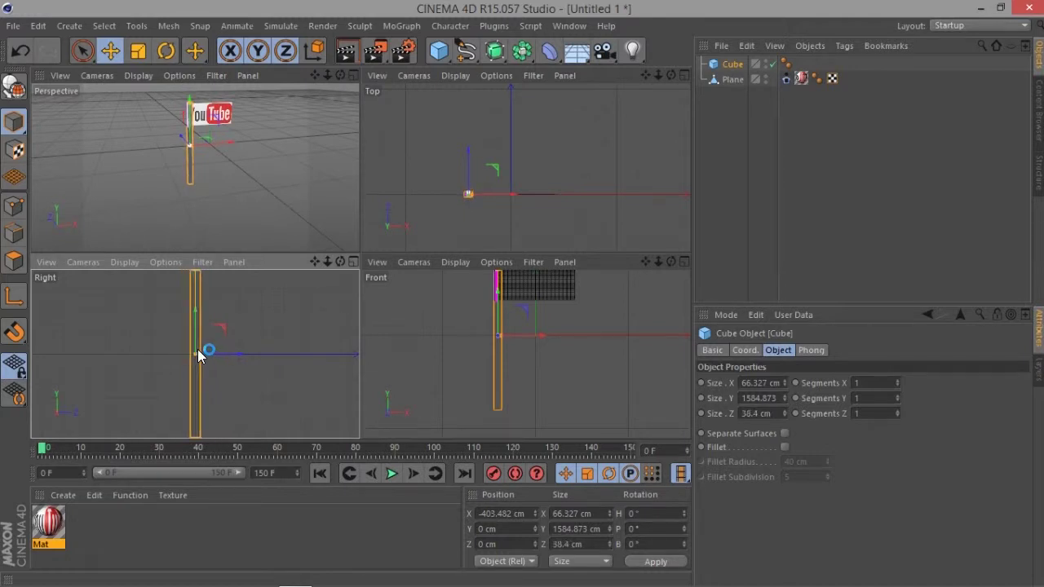
scroll(197, 169, up, 2)
scroll(195, 171, up, 2)
alt+drag(141, 149, 177, 201)
drag(183, 150, 208, 163)
scroll(208, 163, down, 2)
scroll(204, 167, down, 1)
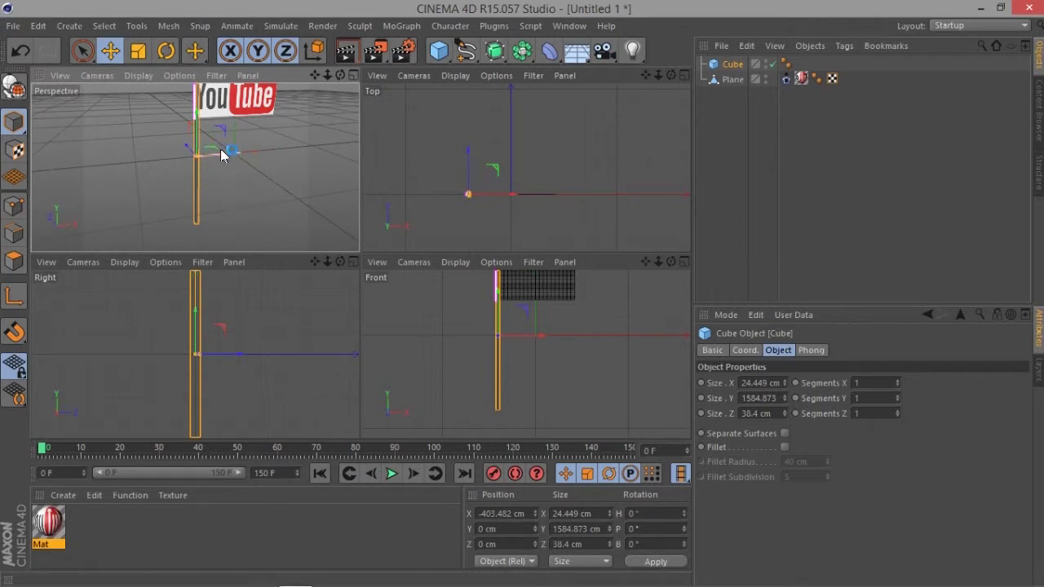
mouse_move(228, 155)
mouse_down()
mouse_move(228, 141)
mouse_move(145, 160)
mouse_up()
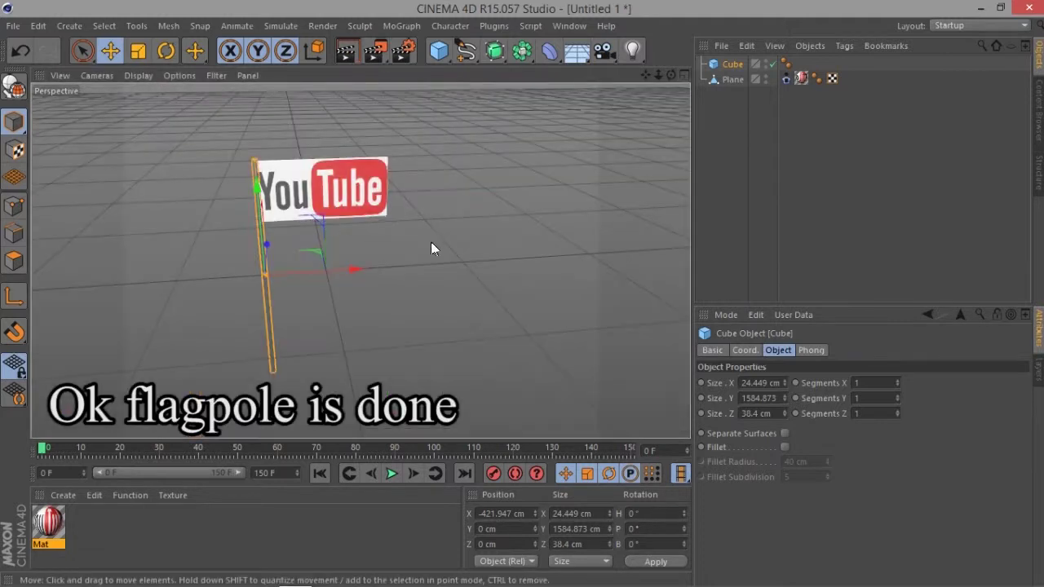
click(420, 261)
Add a 2000 cm Floor object to the scene
key(ctrl+r)
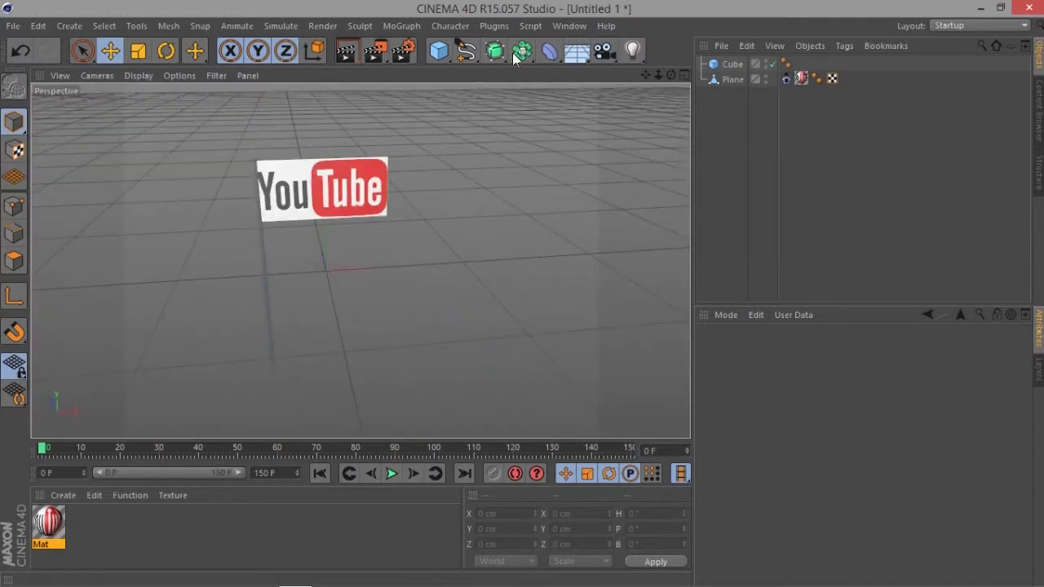
click(577, 50)
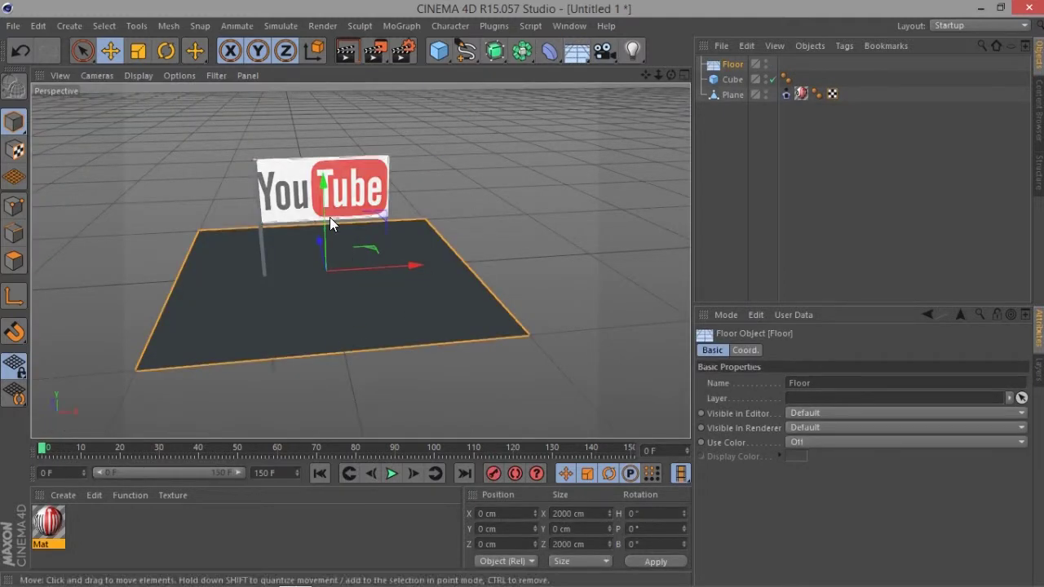
scroll(475, 238, down, 3)
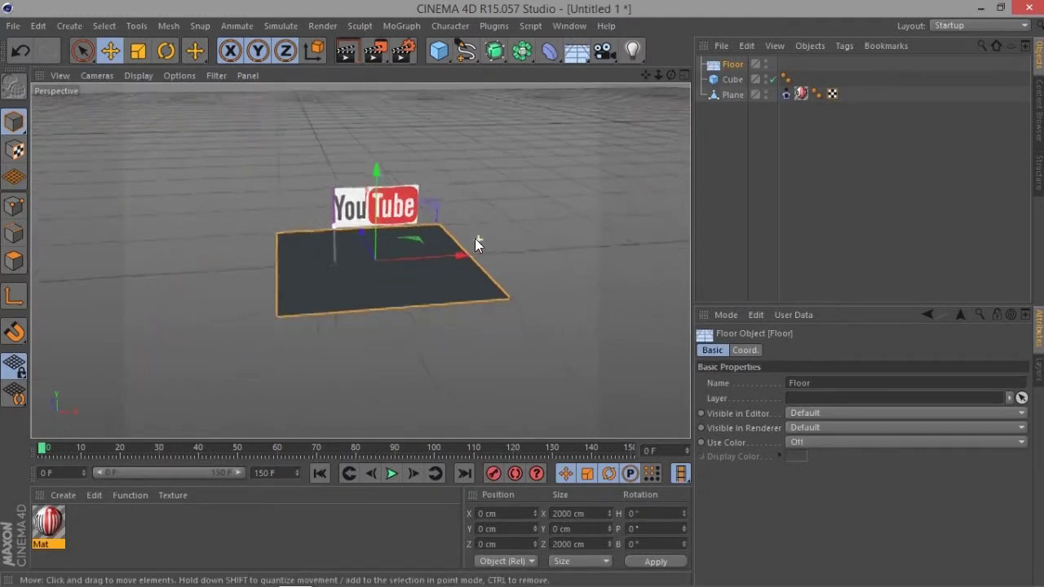
click(359, 215)
click(343, 241)
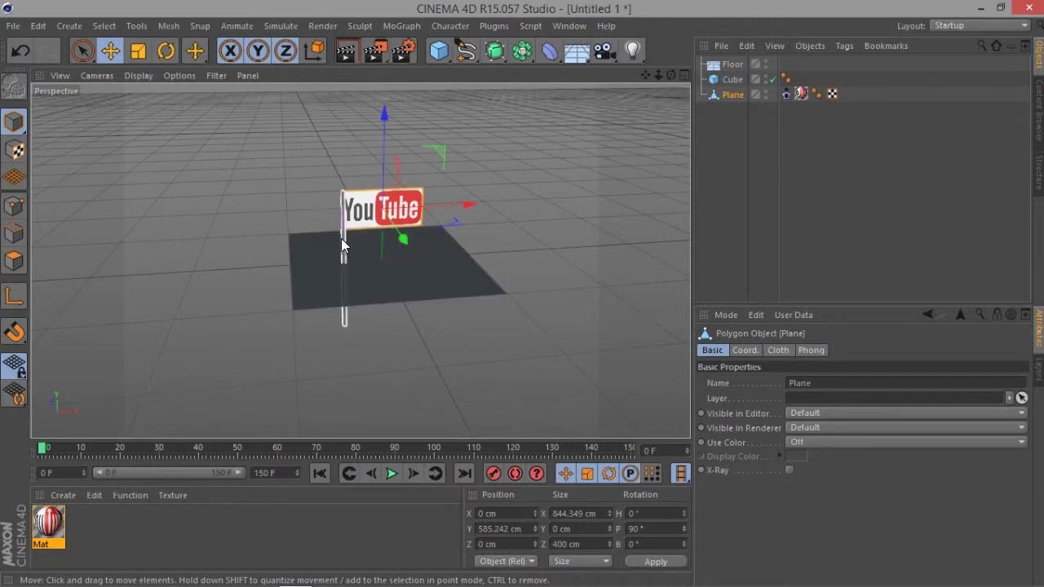
drag(349, 225, 358, 142)
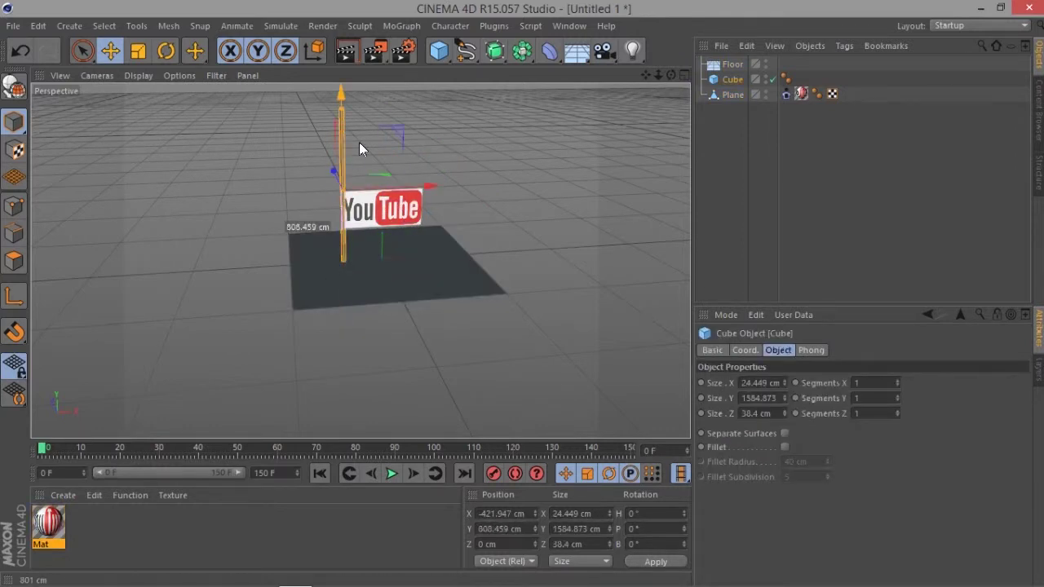
key(ctrl+z)
Raise the flag and pole so the pole rests on the floor, then add a light
click(384, 206)
shift+click(346, 242)
shift+click(341, 240)
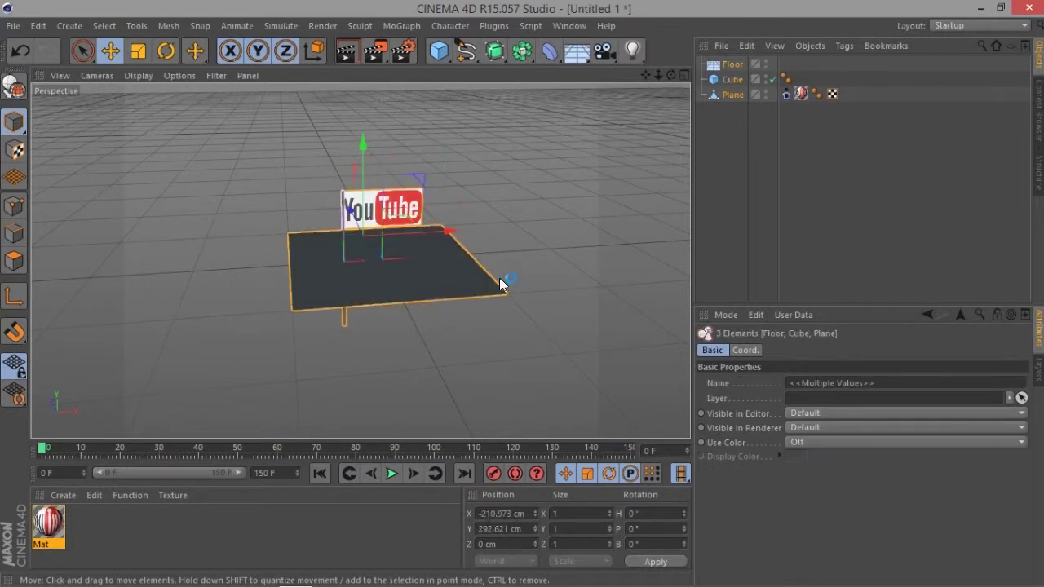
ctrl+click(431, 277)
drag(365, 195, 364, 116)
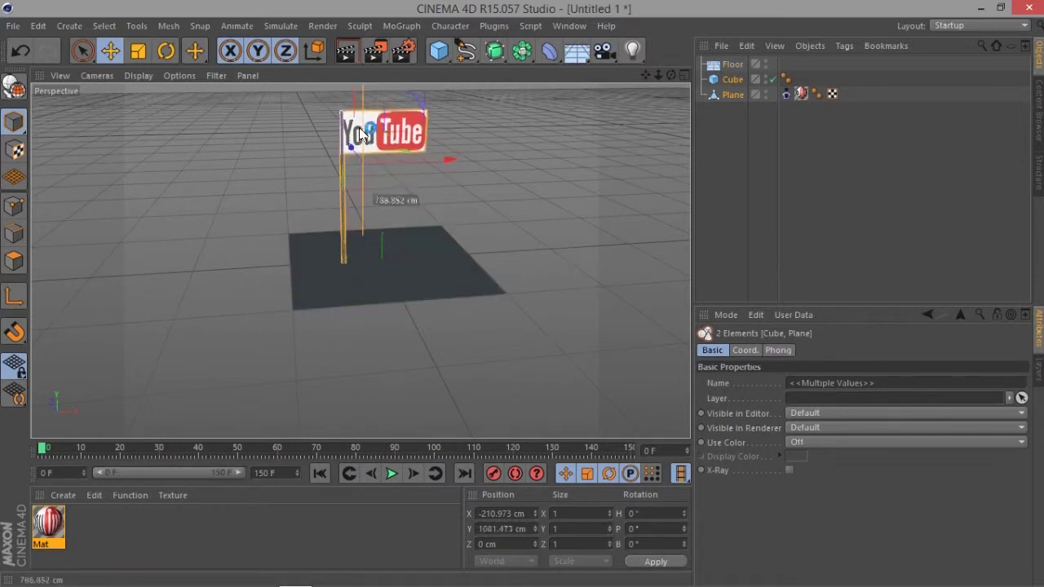
click(480, 181)
drag(456, 195, 461, 291)
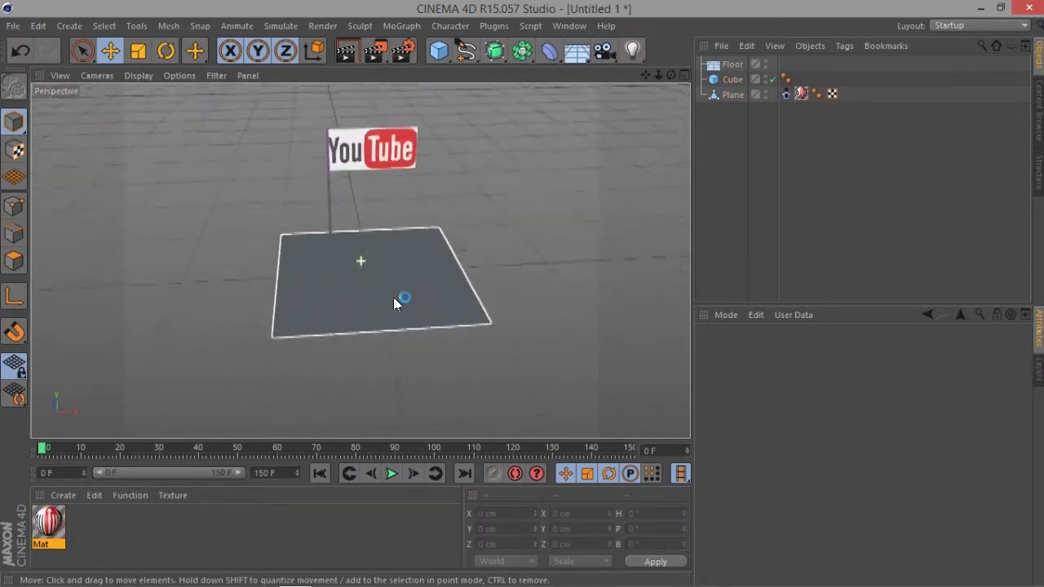
key(ctrl+r)
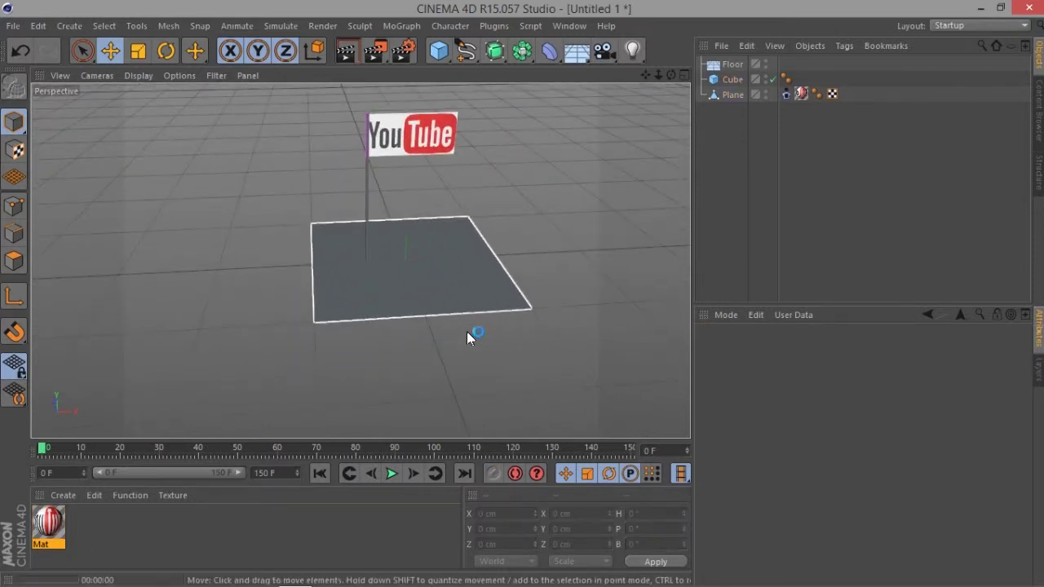
click(495, 292)
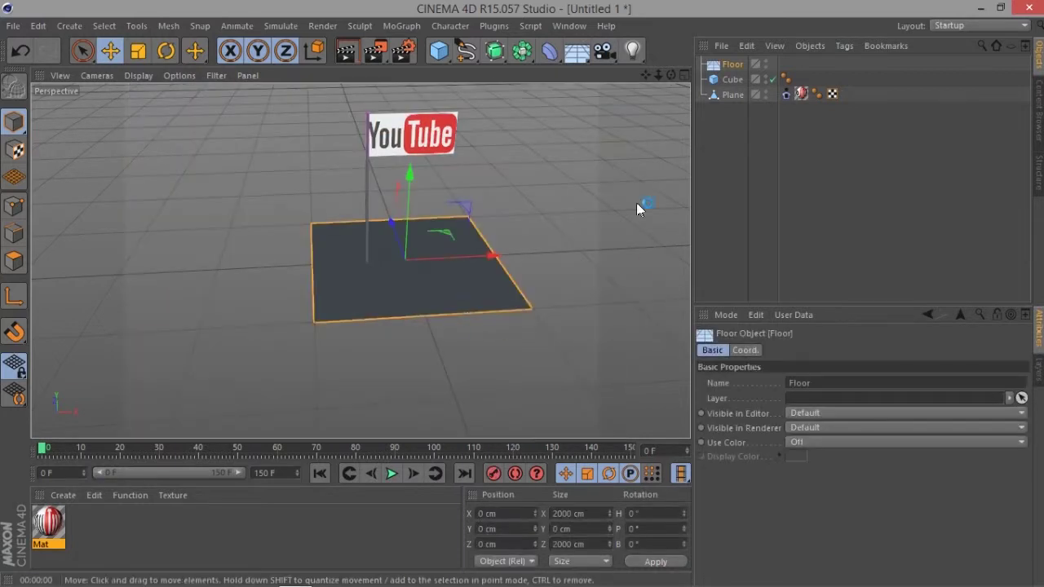
click(632, 51)
Raise the light above the floor and set its shadow type to Area
mouse_move(410, 218)
mouse_down()
mouse_move(410, 95)
mouse_move(432, 260)
mouse_move(486, 116)
mouse_up()
key(r)
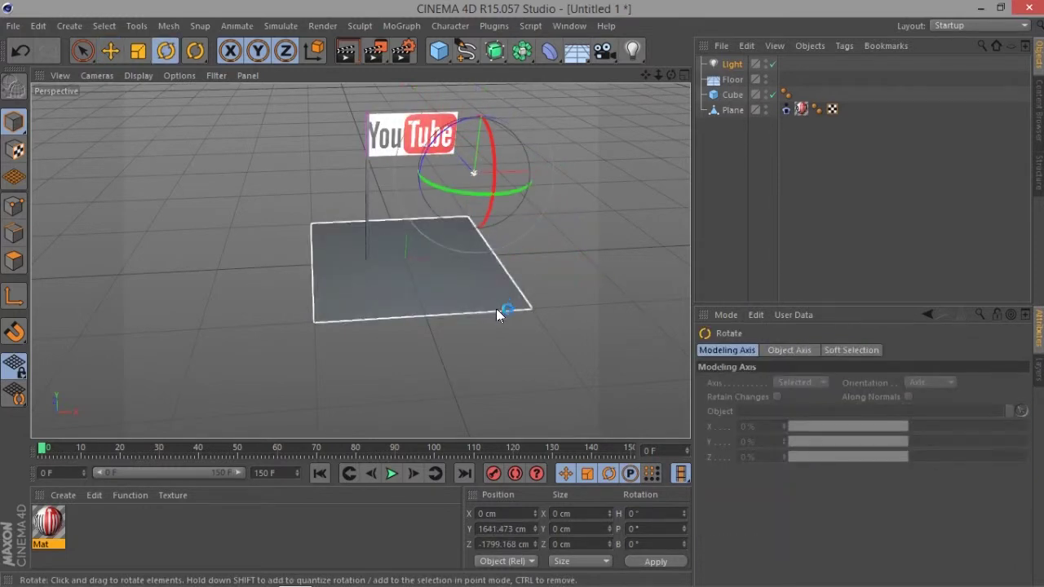
click(433, 348)
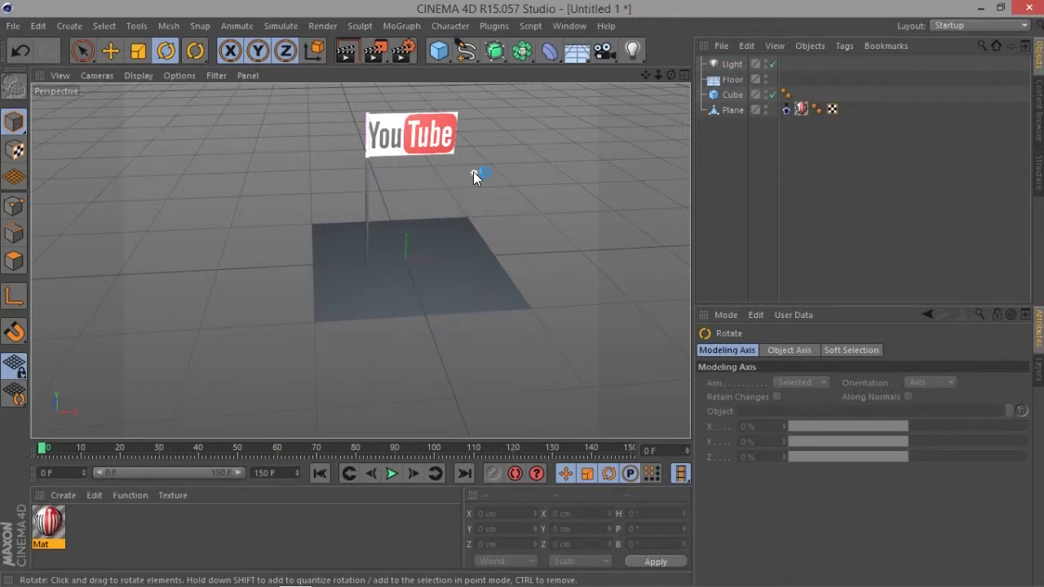
click(109, 54)
click(732, 109)
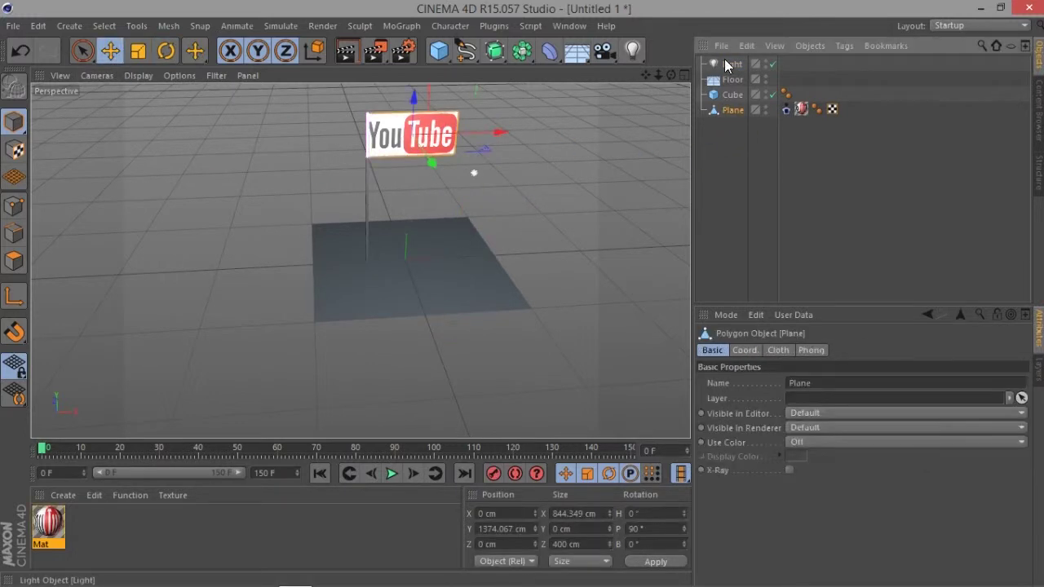
click(732, 63)
click(797, 471)
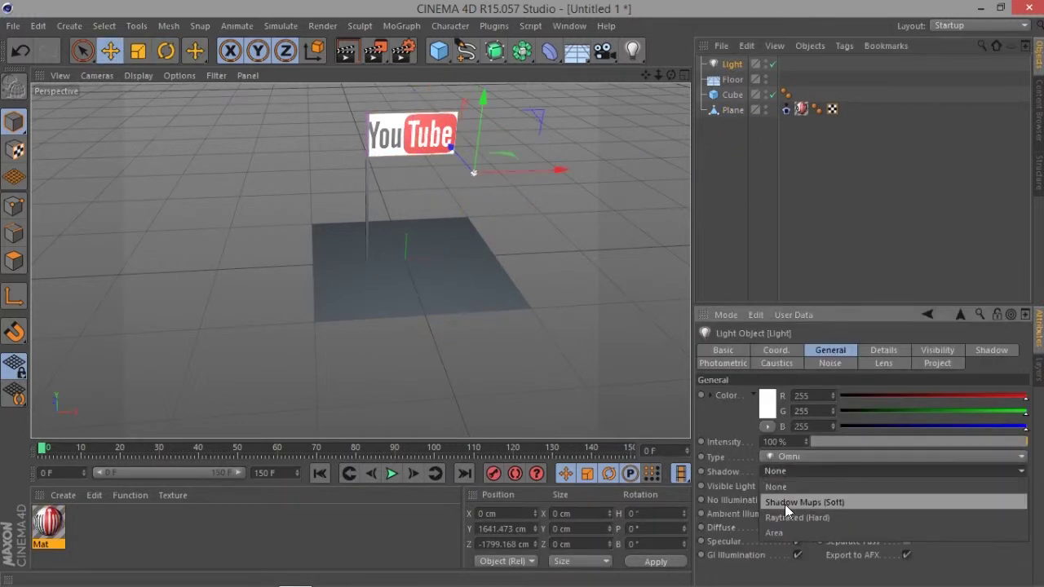
click(790, 532)
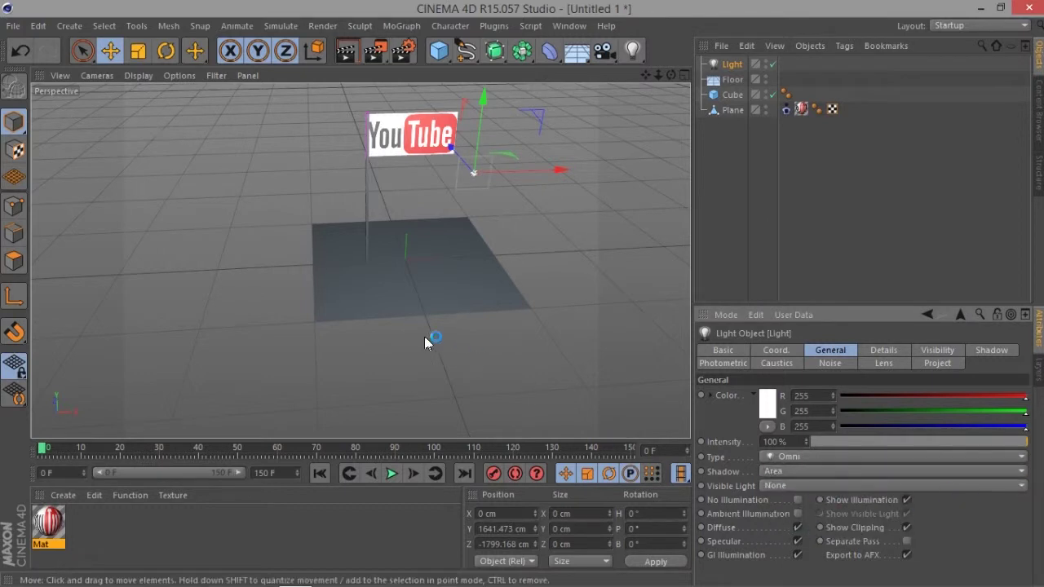
key(ctrl+r)
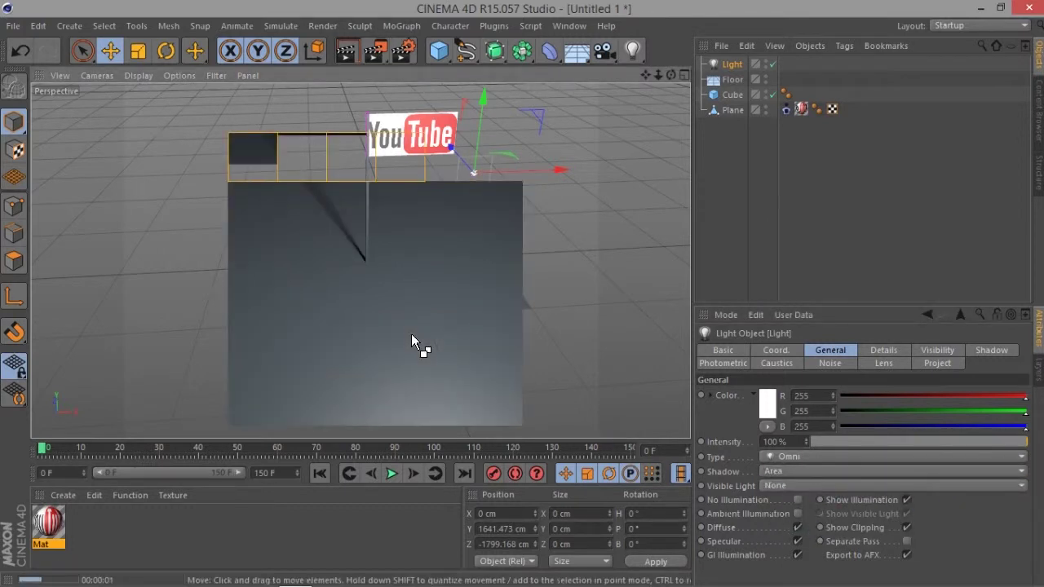
click(412, 336)
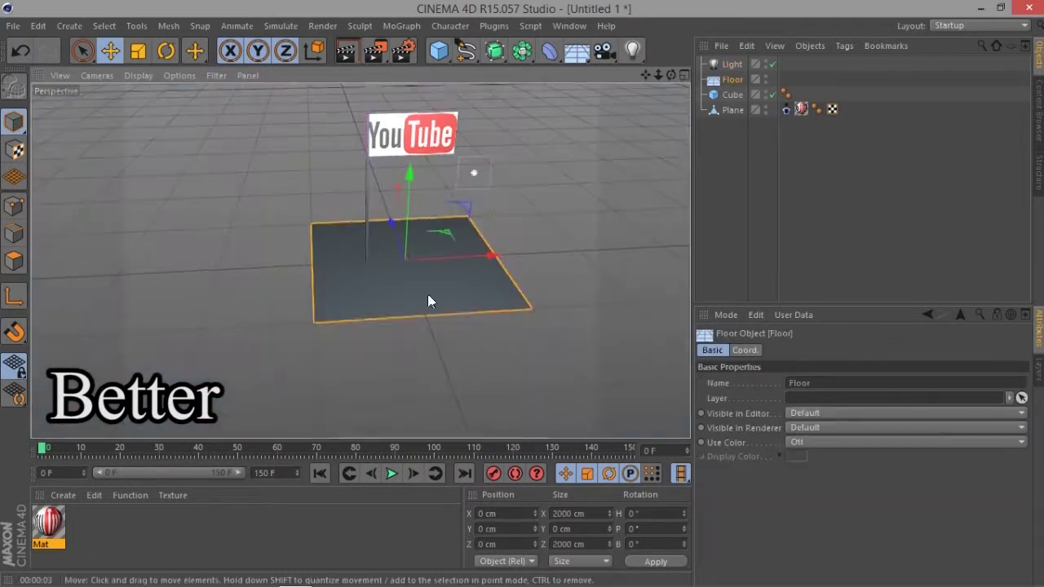
Reposition the light to X 587.764, Y 1584.1 cm, right of the flag, and preview
alt+drag(514, 181, 292, 255)
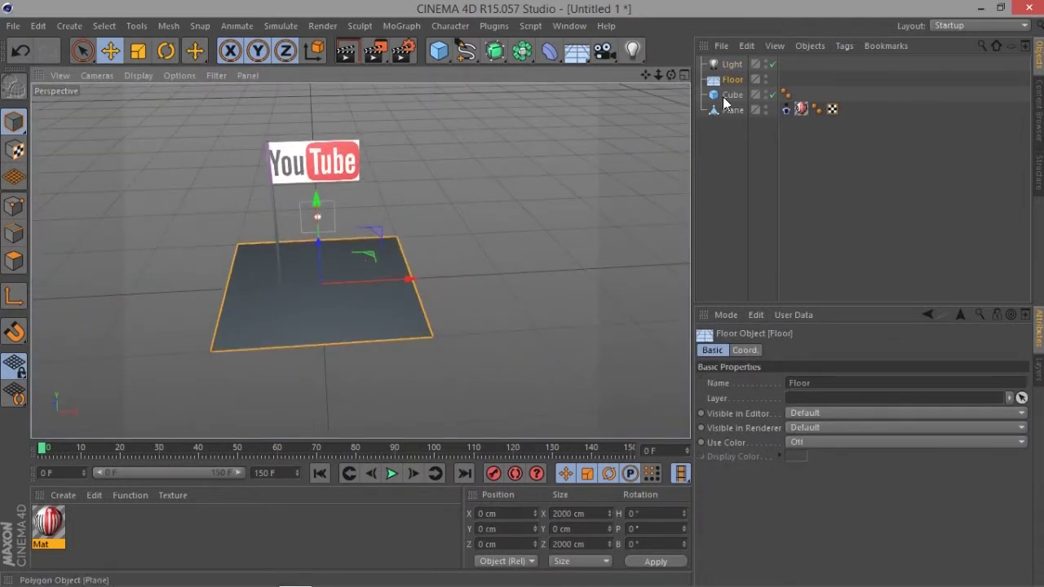
click(732, 65)
drag(309, 189, 313, 98)
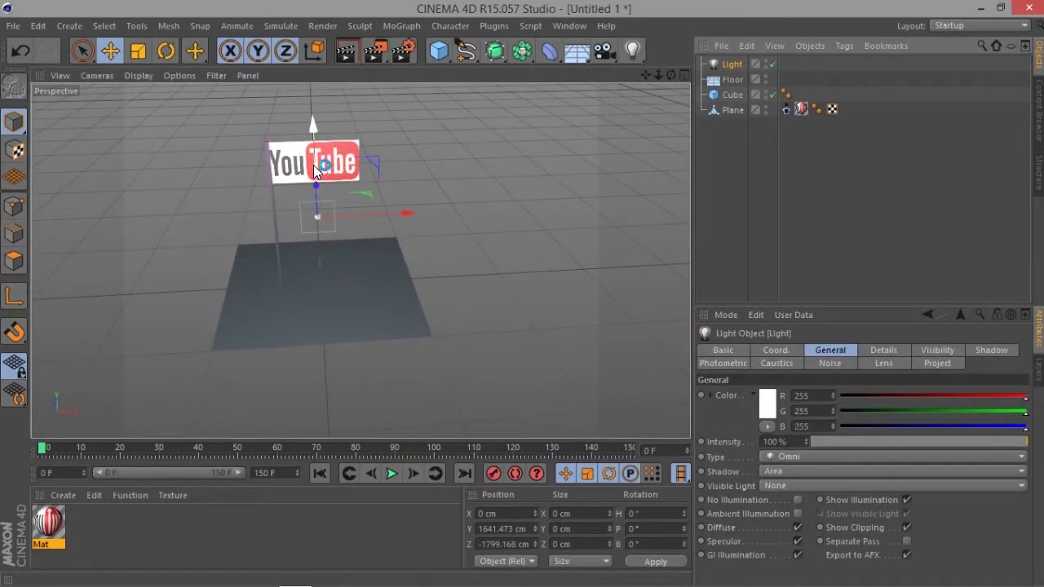
drag(311, 141, 312, 193)
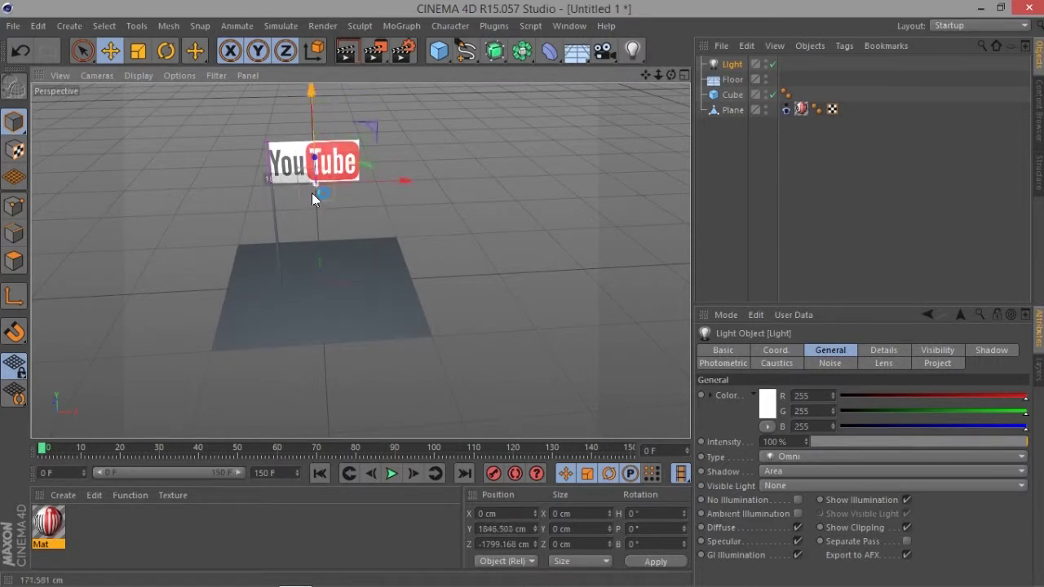
alt+drag(235, 206, 328, 211)
mouse_move(217, 229)
mouse_down()
mouse_move(315, 201)
mouse_move(137, 265)
mouse_move(308, 259)
mouse_up()
key(ctrl+r)
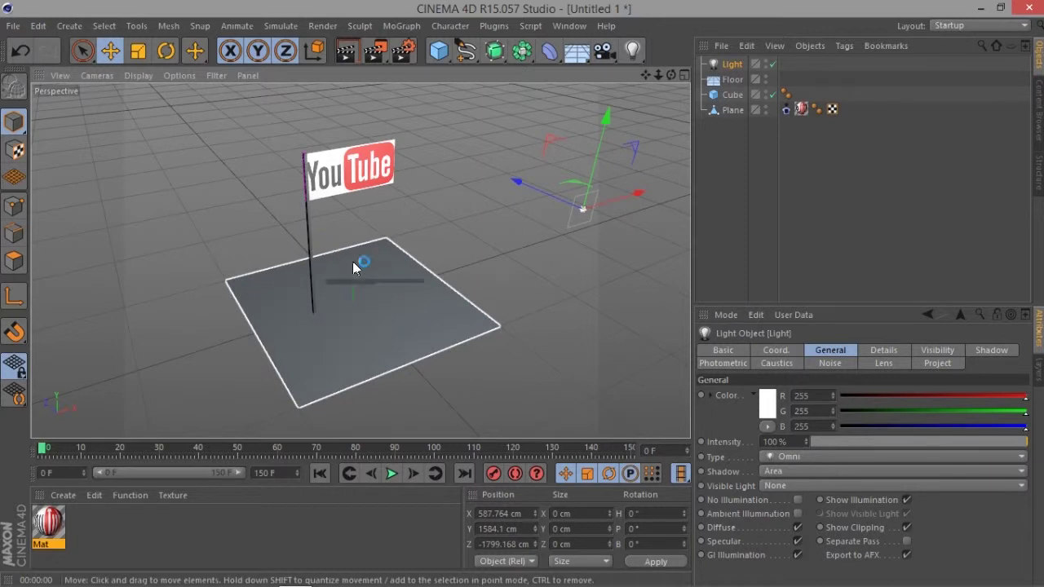
click(348, 308)
alt+drag(461, 335, 401, 312)
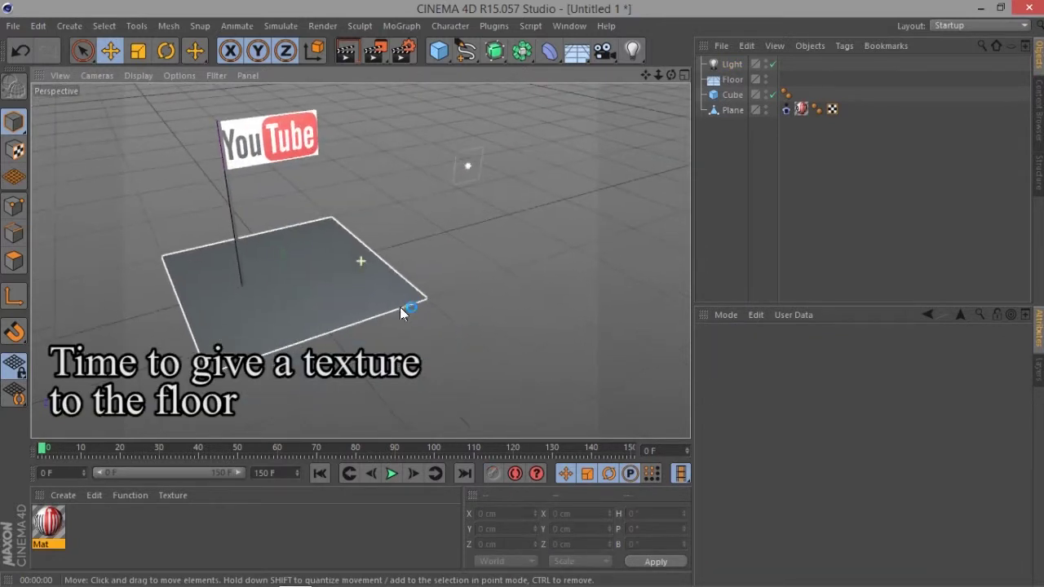
Create Mat.1 and load the stone-floor image from E:\Cinema 4D\tex as its colour
double_click(114, 522)
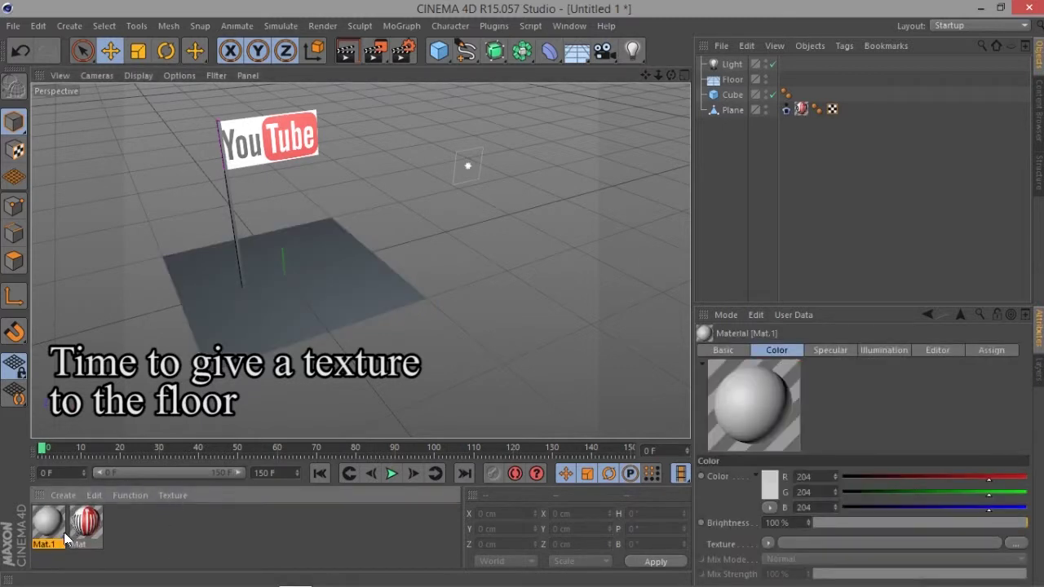
double_click(49, 526)
click(454, 224)
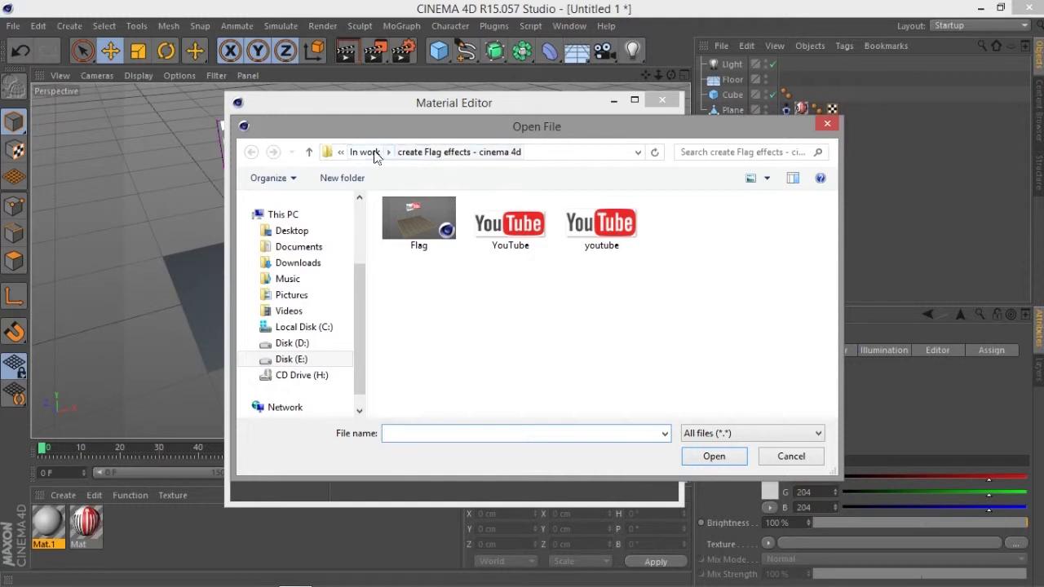
click(366, 152)
click(415, 152)
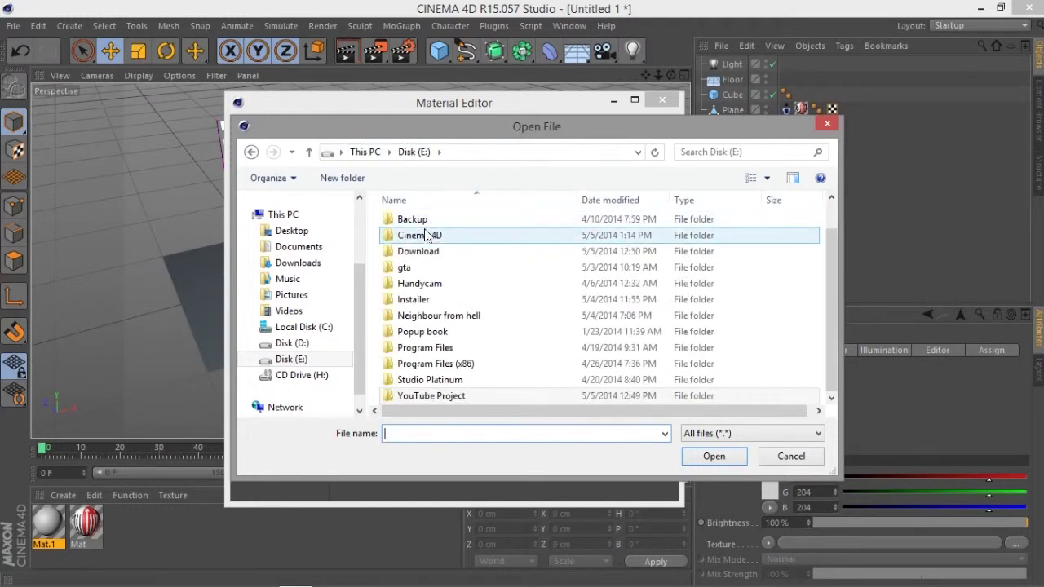
double_click(422, 237)
double_click(423, 238)
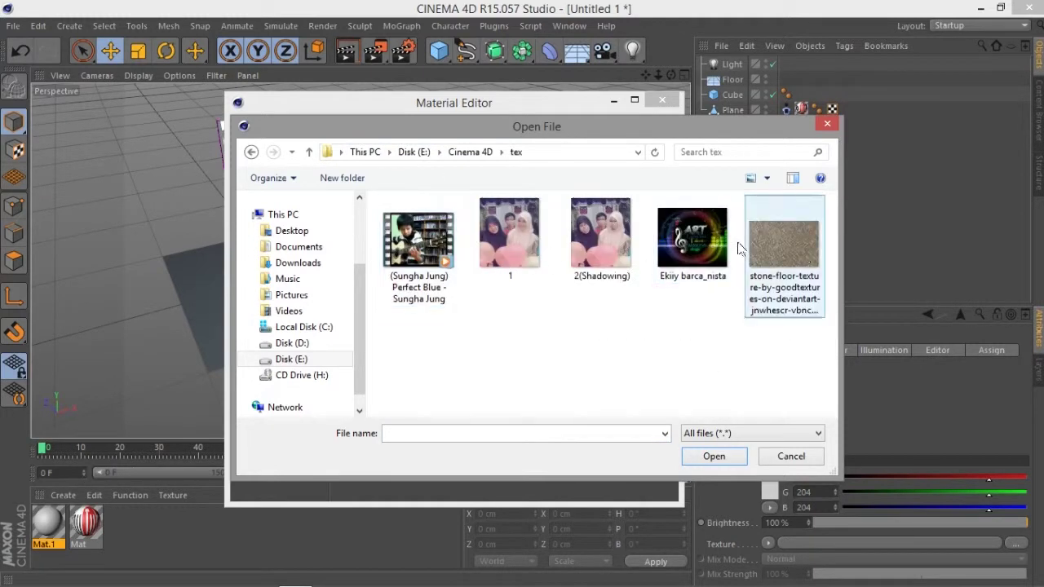
double_click(778, 261)
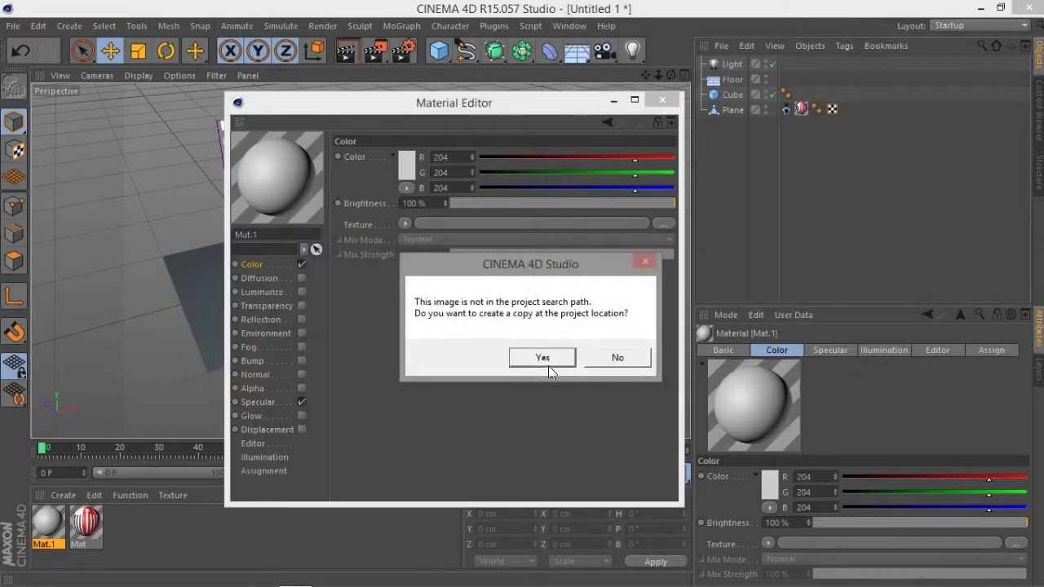
click(545, 360)
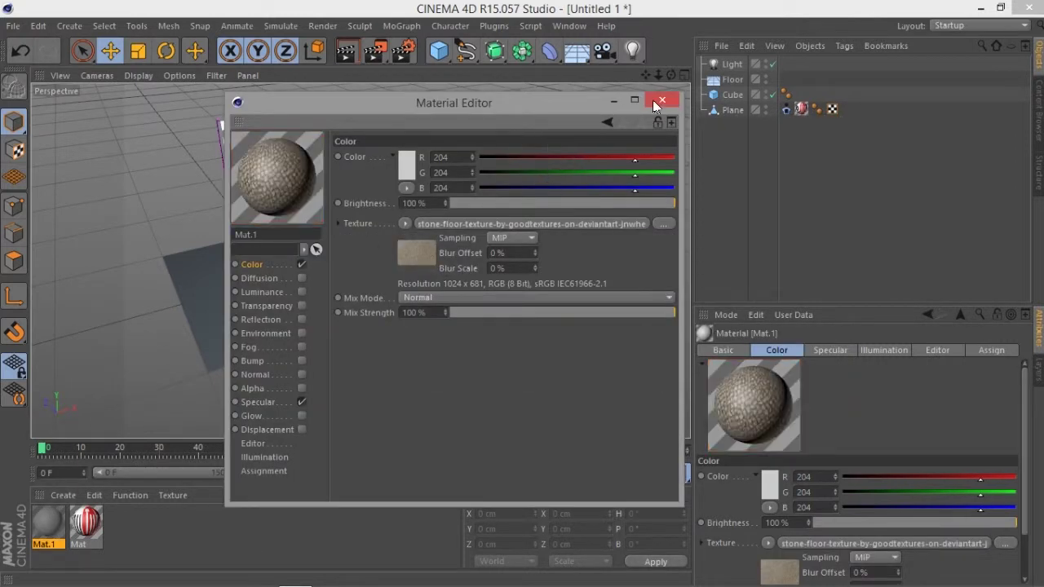
Apply Mat.1 to the Floor object
click(661, 100)
drag(175, 353, 57, 529)
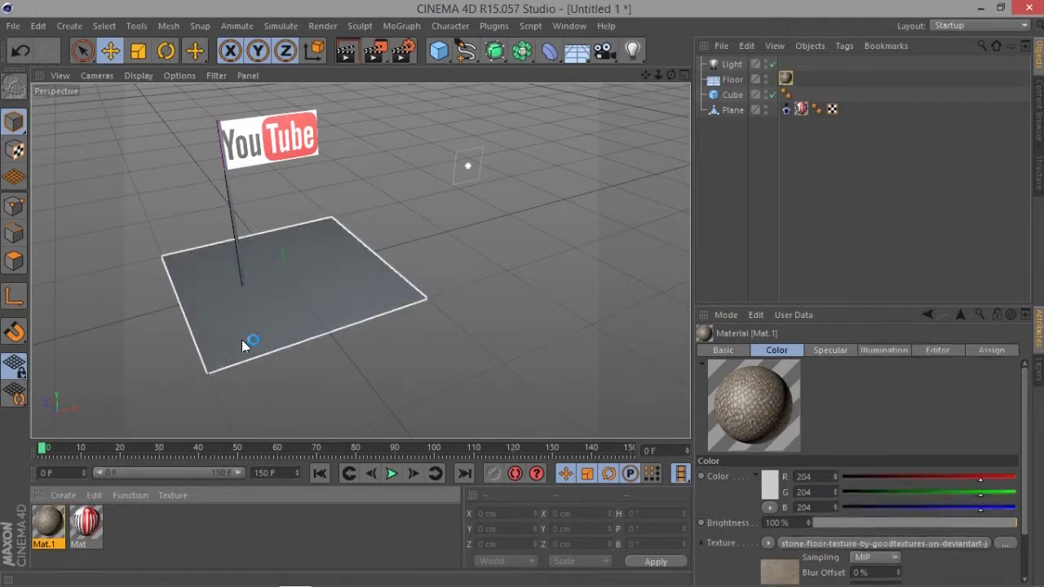
drag(166, 398, 249, 345)
Scale the Floor up to about 151% and render a preview of the scene
click(138, 50)
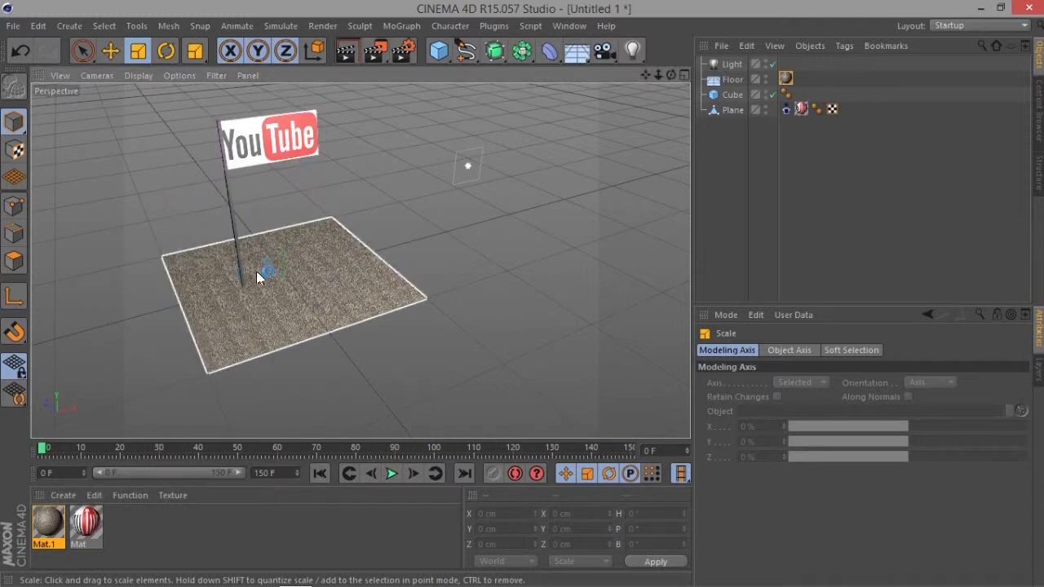
alt+middle_drag(250, 281, 340, 250)
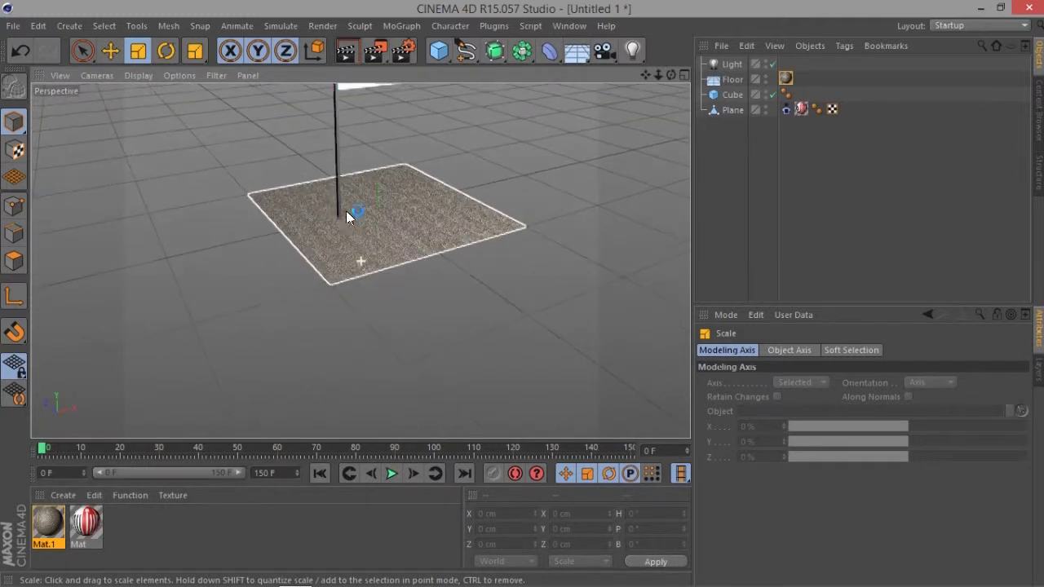
click(112, 51)
click(335, 292)
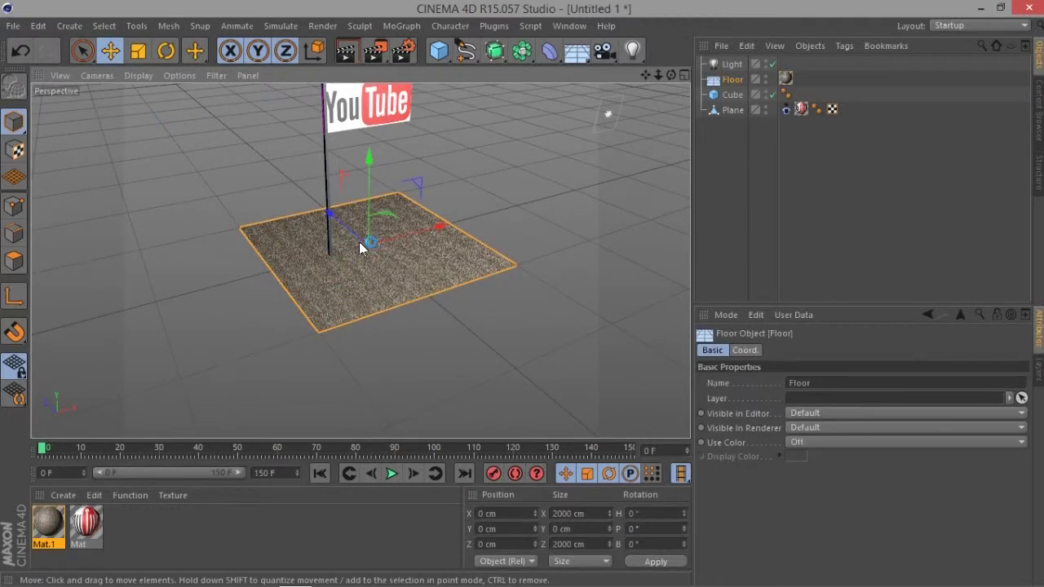
click(137, 51)
mouse_move(302, 263)
mouse_down()
mouse_move(604, 201)
mouse_move(352, 269)
mouse_up()
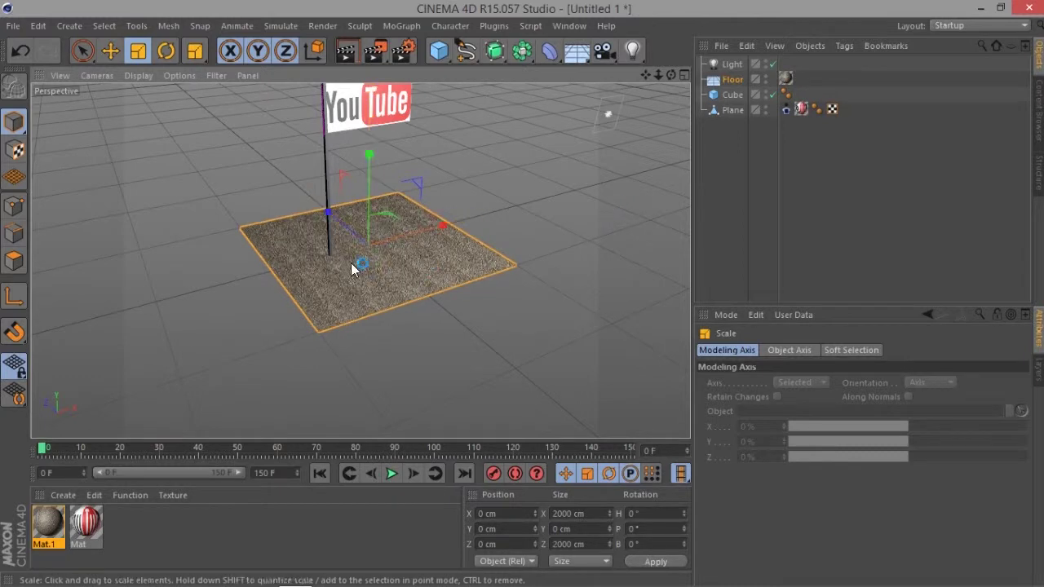
click(429, 295)
key(ctrl+r)
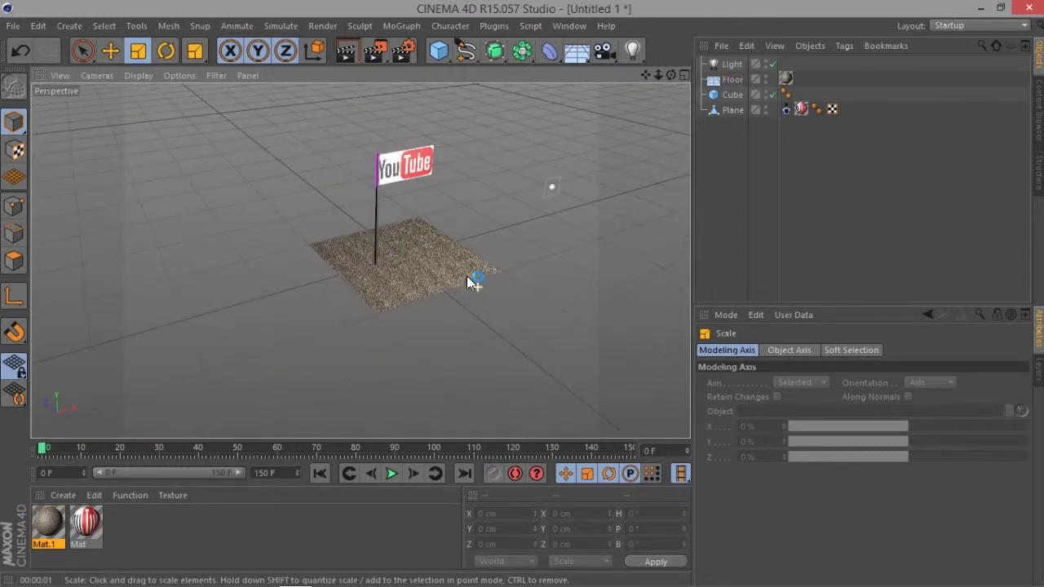
click(467, 276)
mouse_move(473, 236)
alt+mouse_down()
mouse_move(365, 257)
mouse_move(261, 223)
alt+mouse_up()
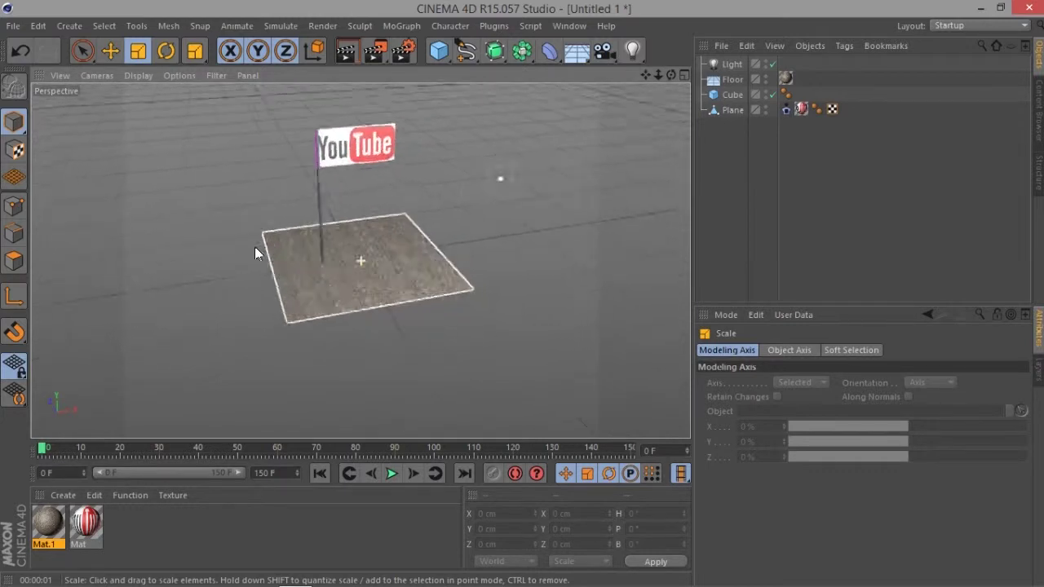
Lower the pole cube and flag plane together to Y 624.894 cm so they rest on the floor
click(276, 200)
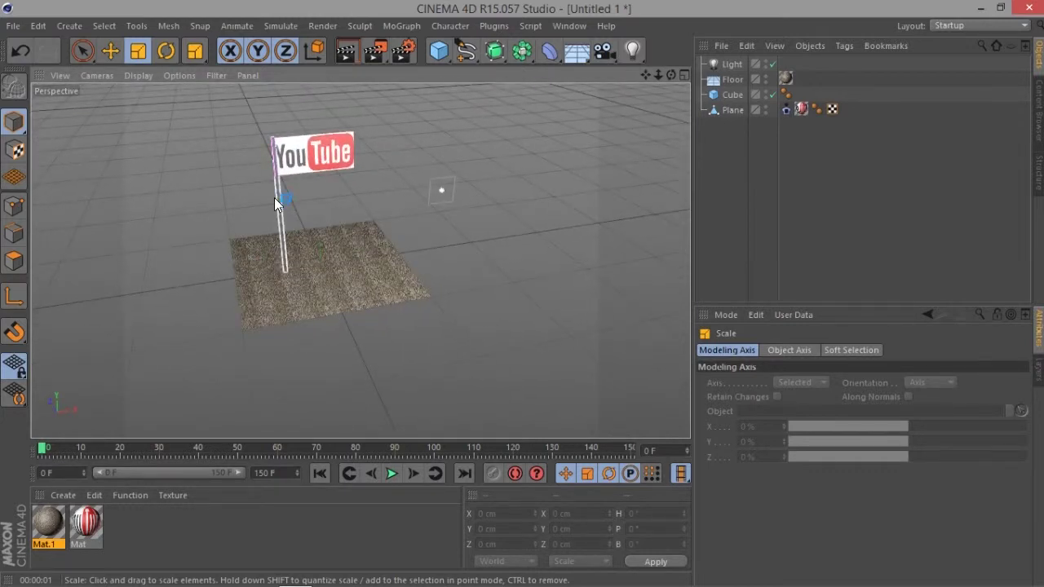
shift+click(316, 155)
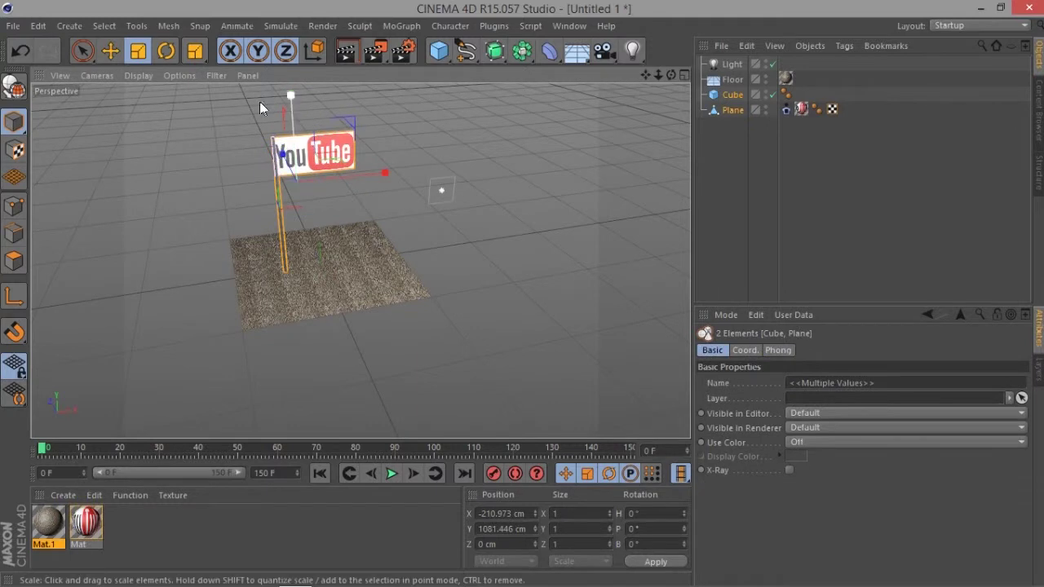
click(114, 51)
drag(289, 100, 287, 122)
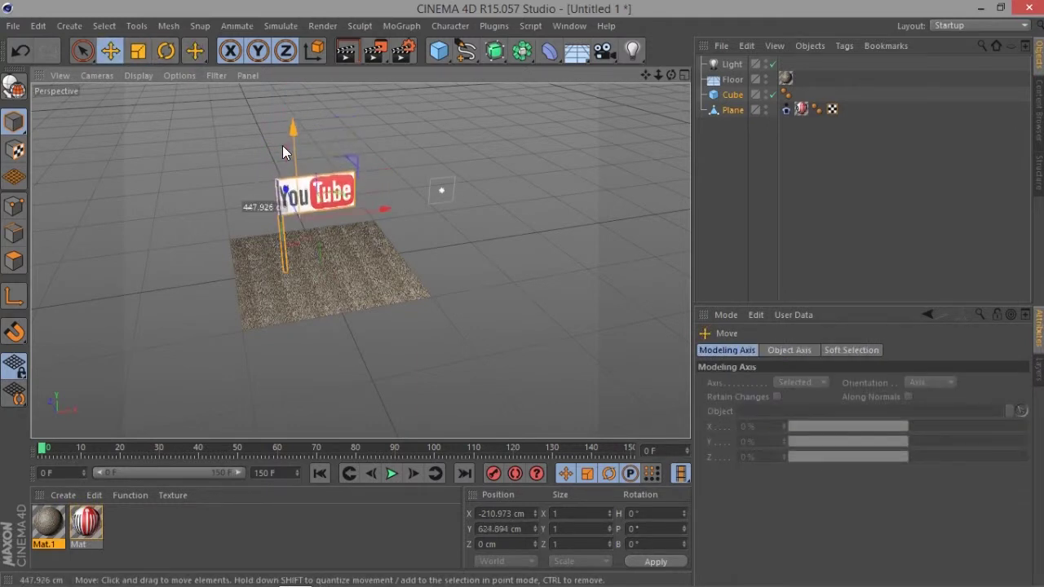
Render a viewport preview and play the animation to watch the flag wave
click(442, 166)
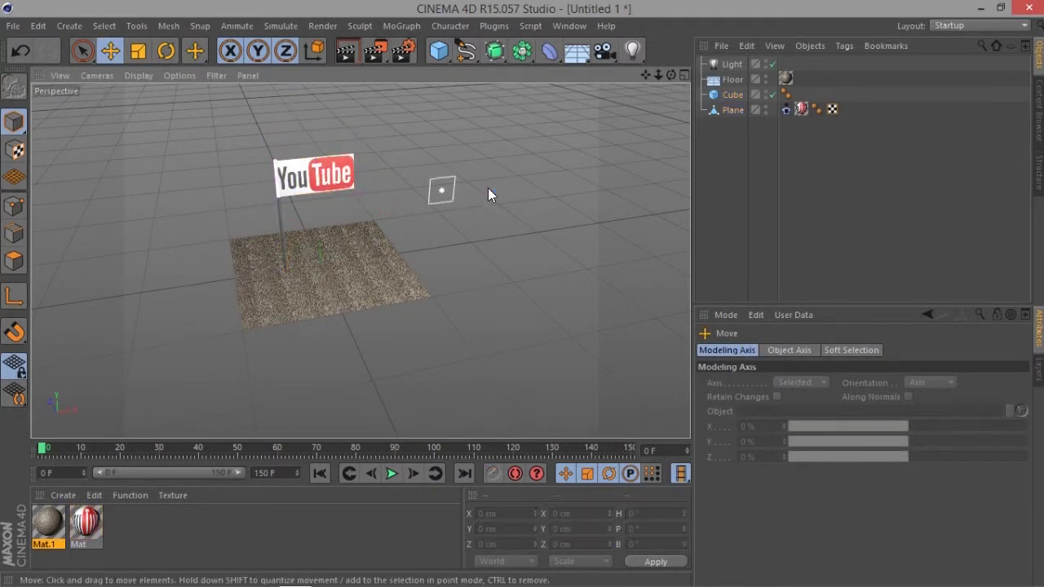
key(ctrl+r)
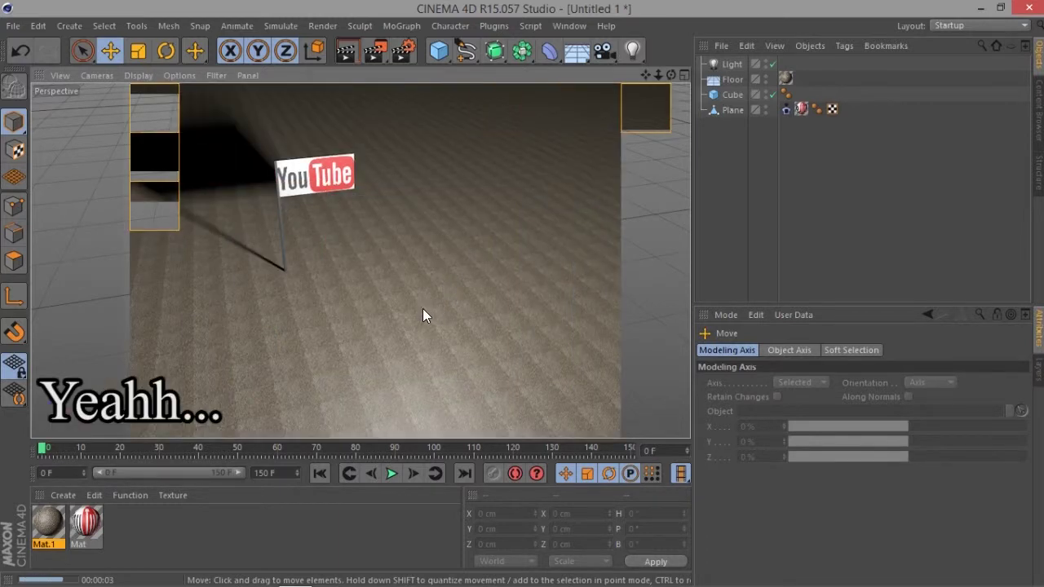
click(392, 473)
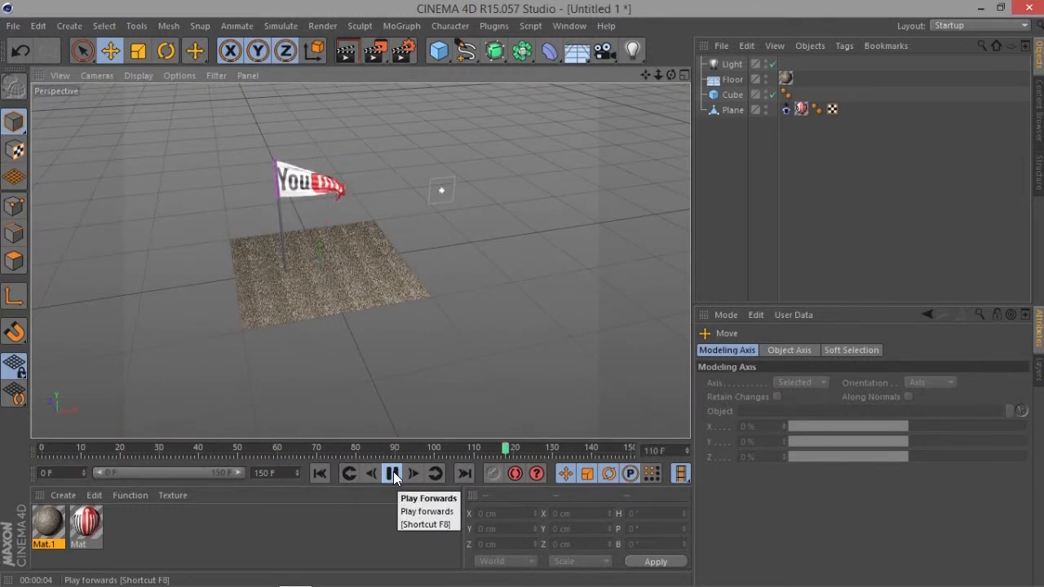
click(393, 473)
click(316, 220)
mouse_move(317, 210)
alt+mouse_down()
mouse_move(252, 218)
mouse_move(306, 222)
alt+mouse_up()
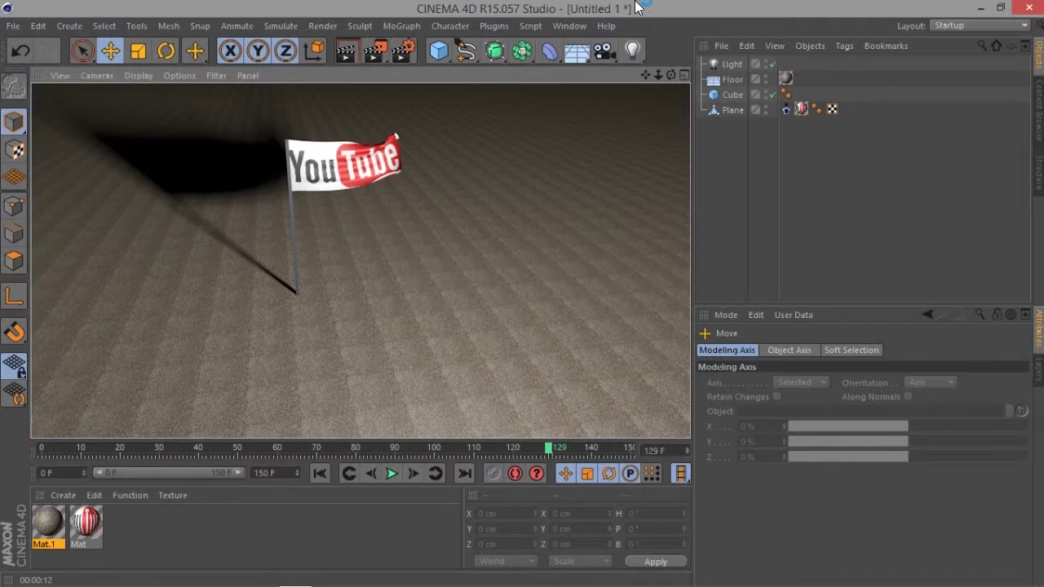
click(392, 475)
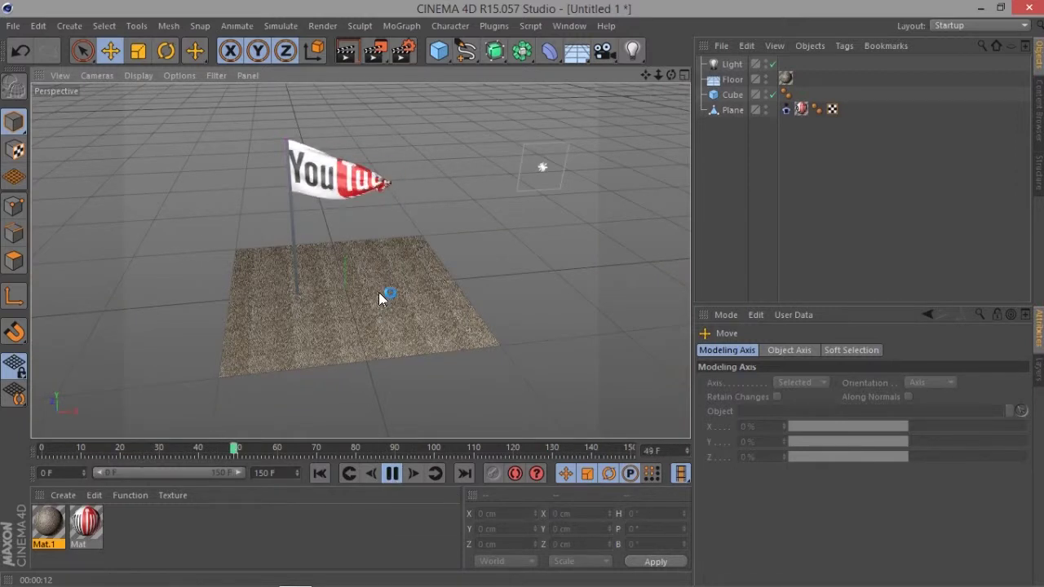
mouse_move(376, 292)
alt+mouse_down()
mouse_move(185, 261)
mouse_move(469, 238)
alt+mouse_up()
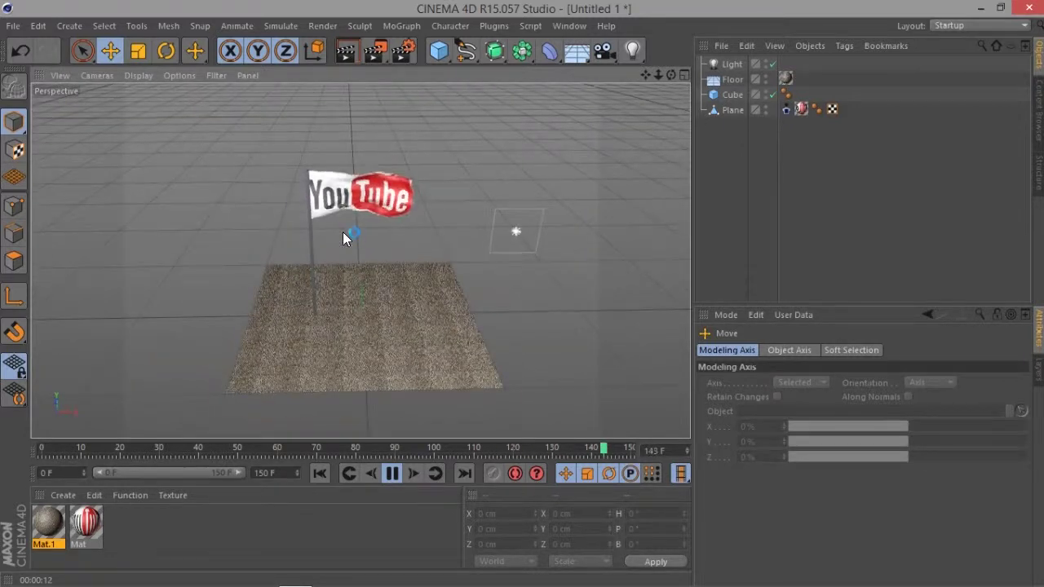
click(392, 474)
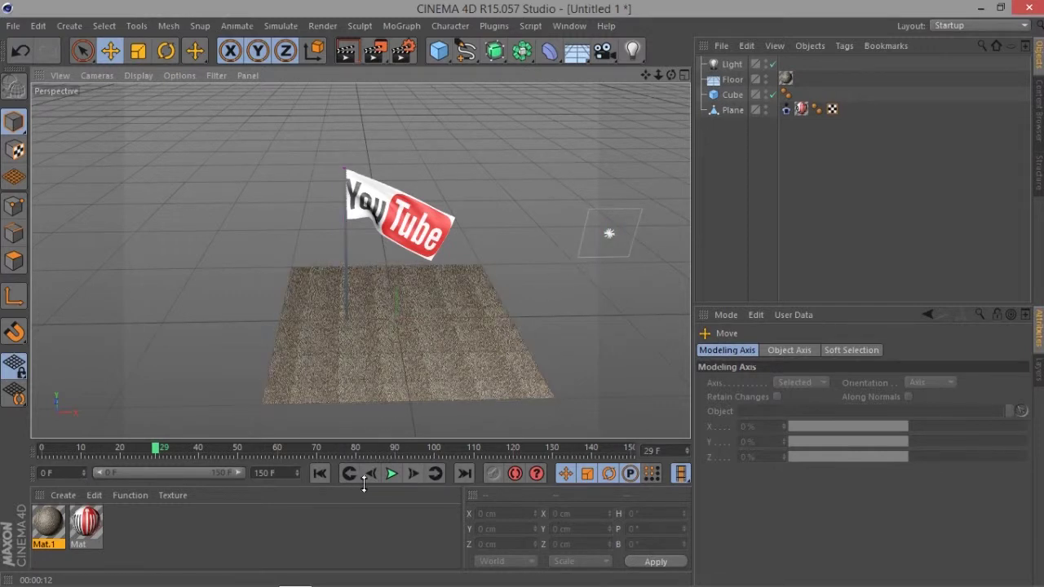
At frame 67, raise the light higher above the flag and render a preview of the shadows
click(390, 474)
click(390, 473)
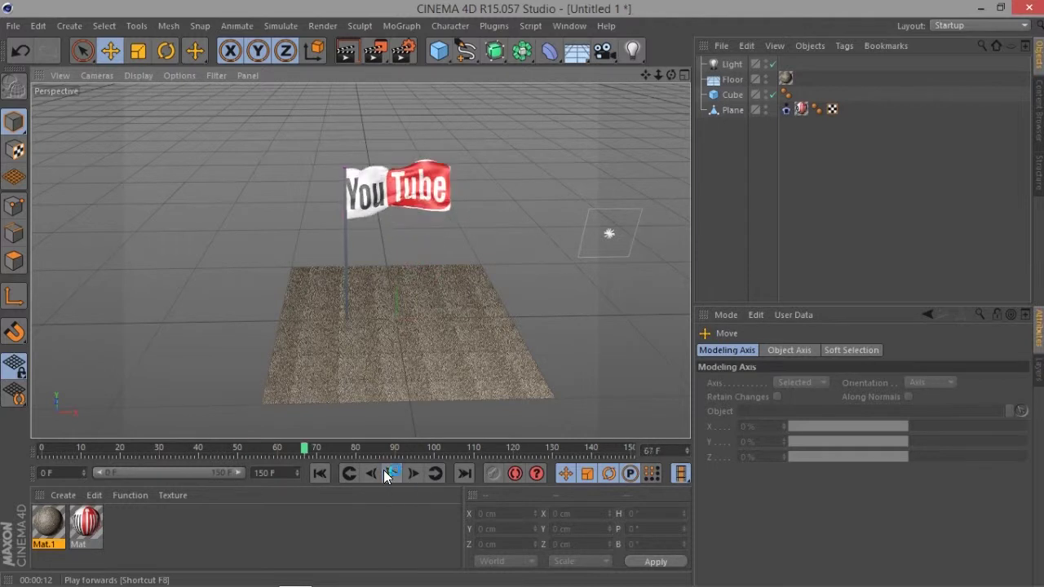
click(371, 363)
click(609, 231)
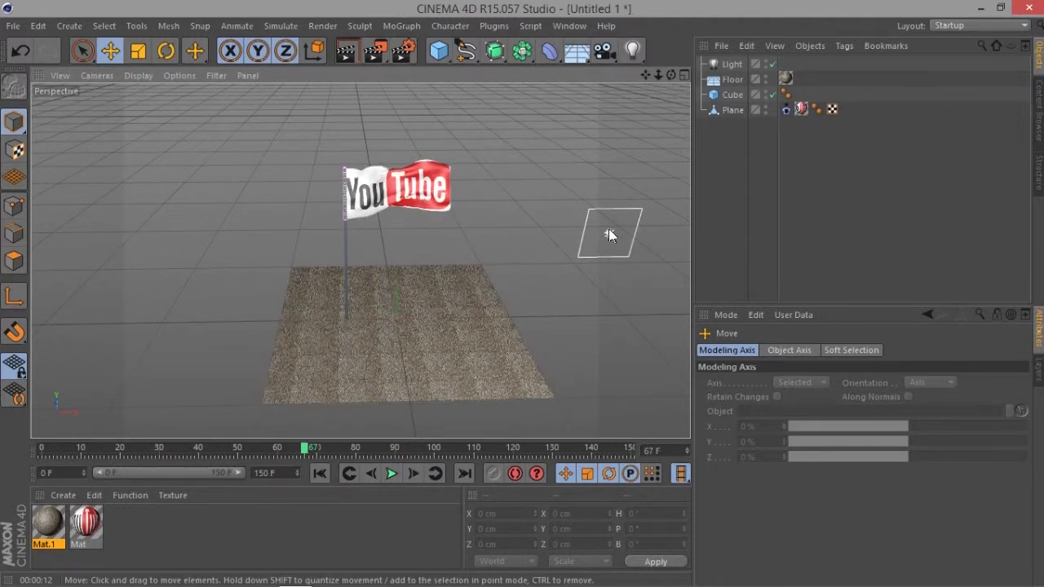
drag(616, 197, 638, 104)
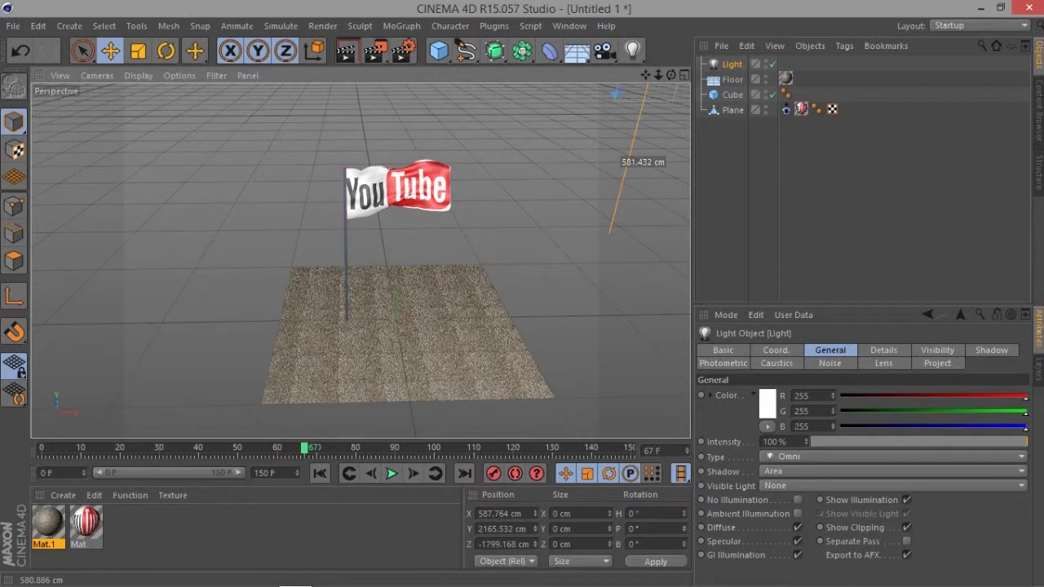
key(ctrl+r)
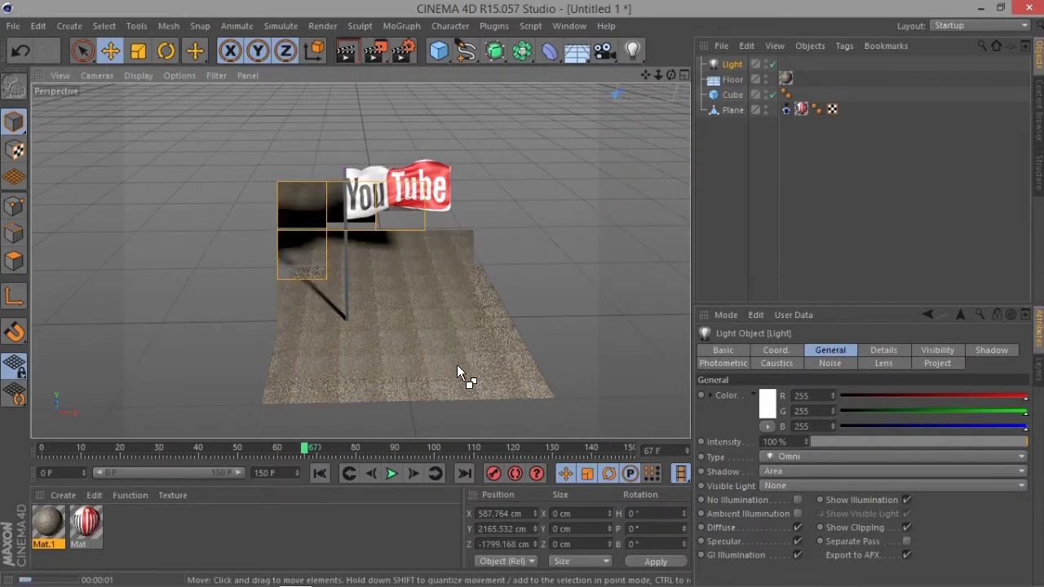